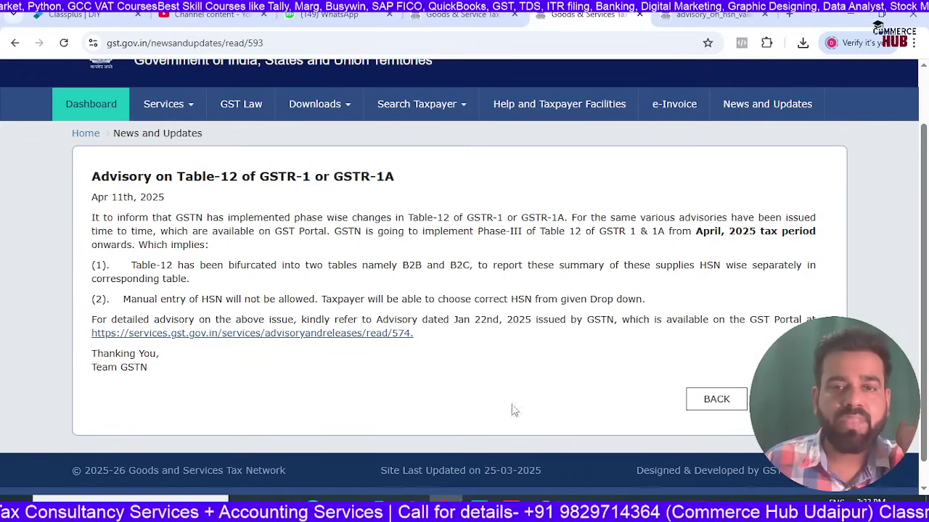
- Look over the record detail tables of the April 2025-26 GSTR-1 return on the GST portal
left_click(464, 14)
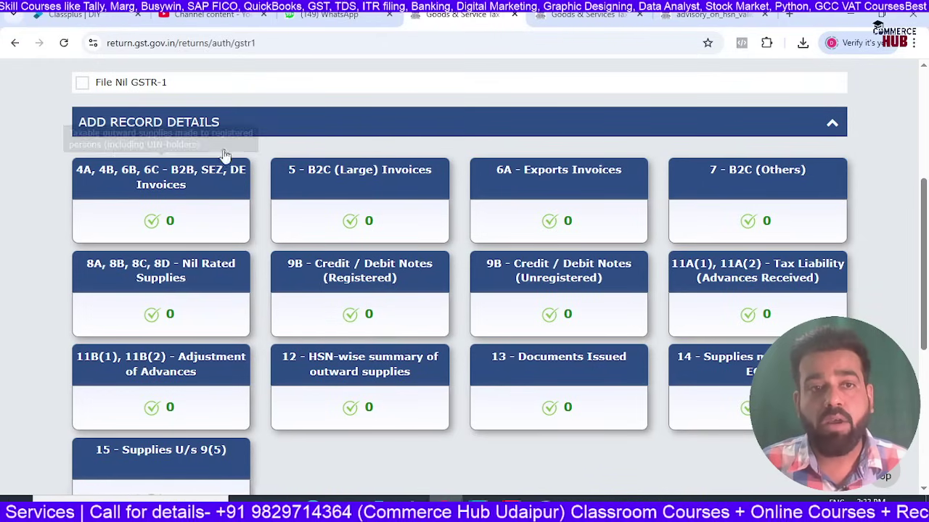
scroll(436, 344, "up", 3)
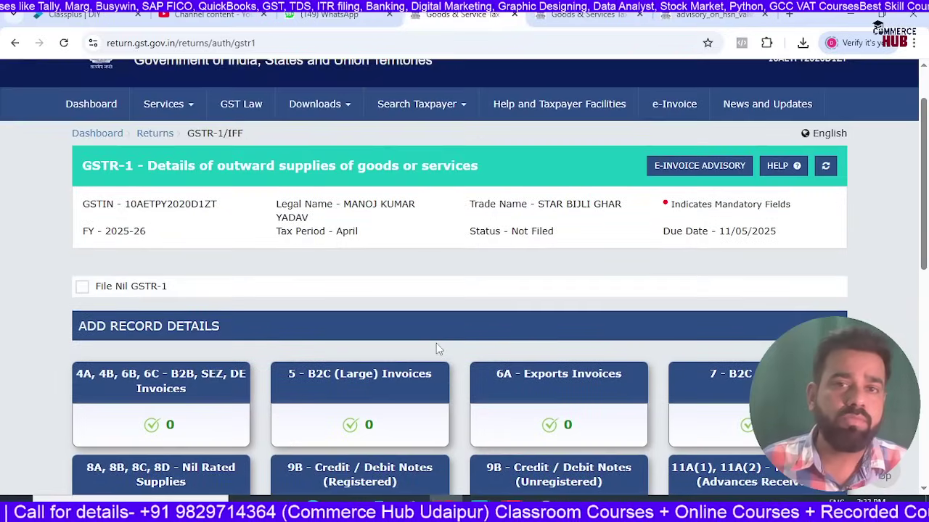
scroll(437, 351, "down", 1)
scroll(438, 350, "down", 2)
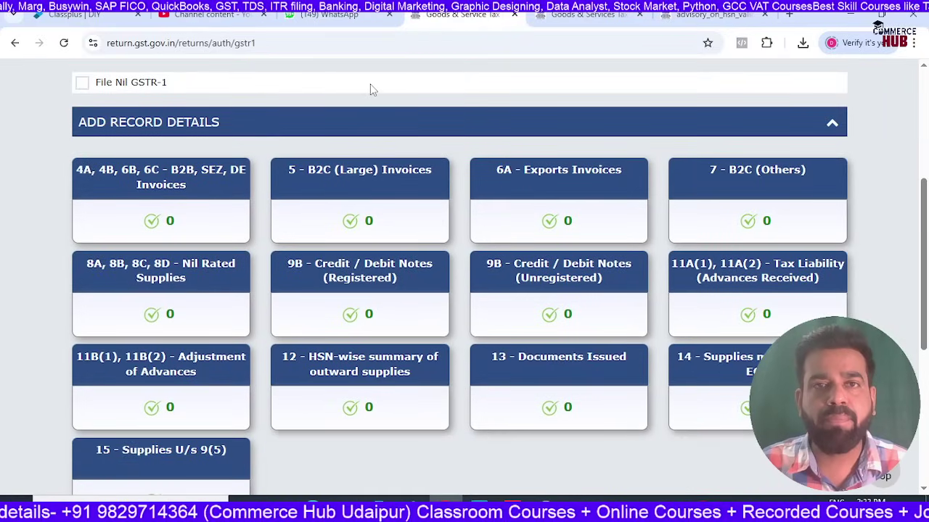
- Read the Table-12 advisory's points on the B2B and B2C split and on choosing HSN from a drop-down
left_click(588, 15)
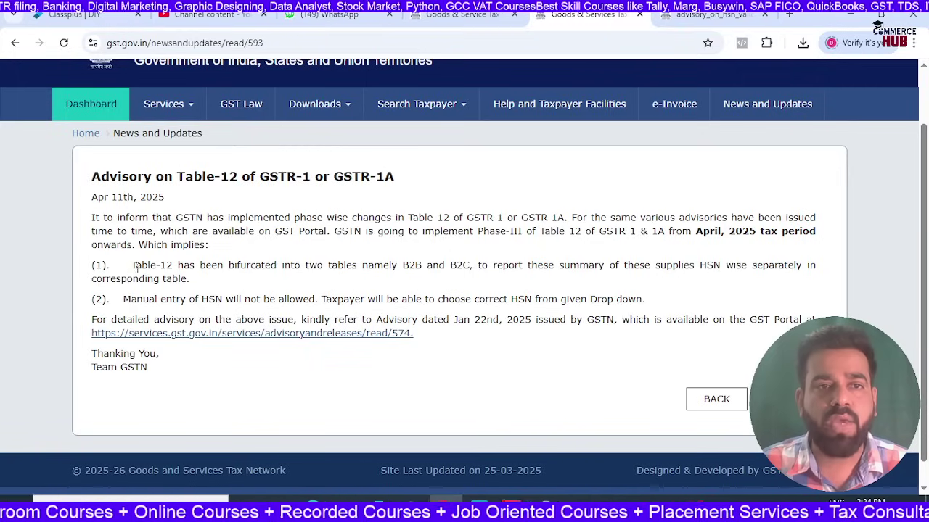
left_click_drag(132, 264, 470, 265)
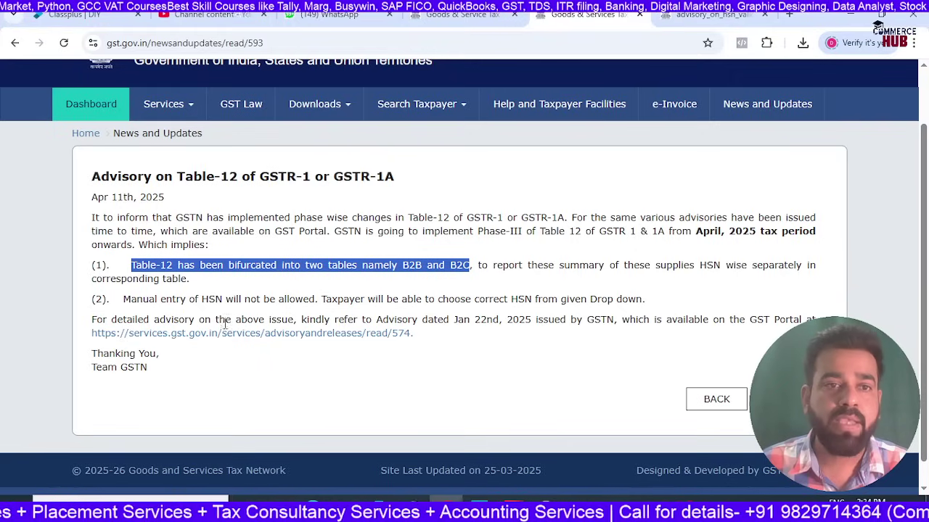
left_click_drag(123, 299, 310, 298)
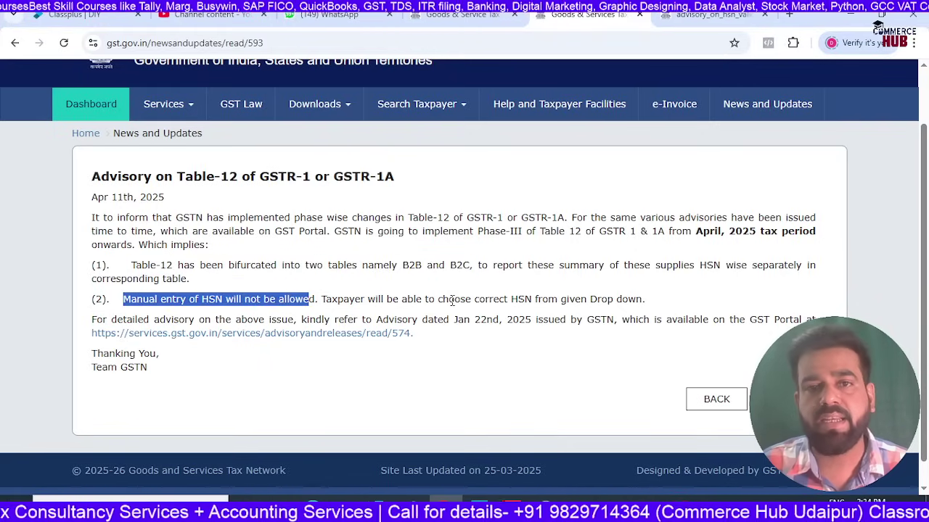
left_click_drag(326, 293, 642, 293)
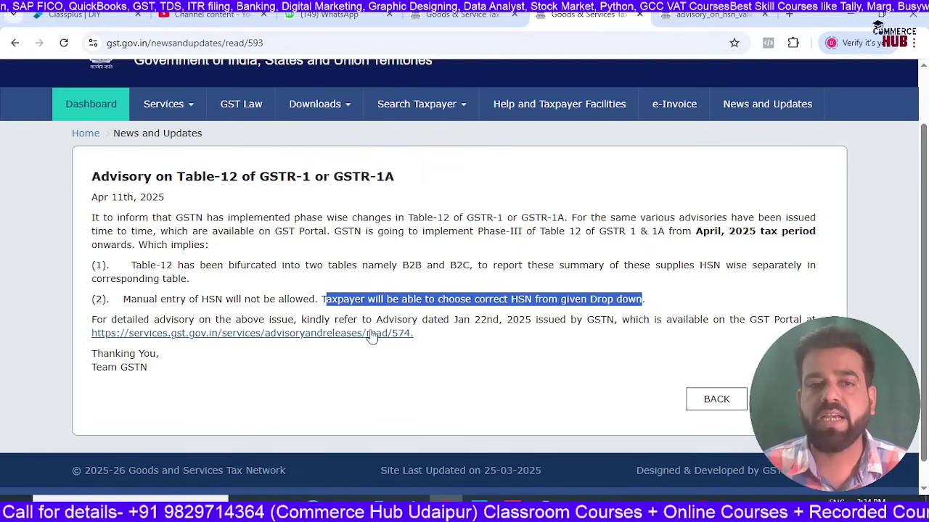
- View the HSN validation advisory PDF at 125% and read section 3 on the B2B Supplies and B2C Supplies tabs
key("ctrl+Tab")
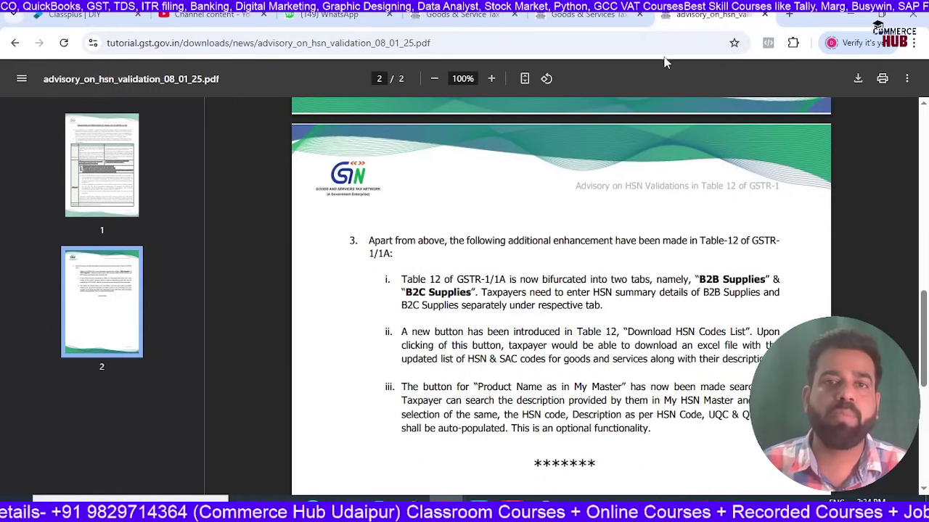
left_click(491, 78)
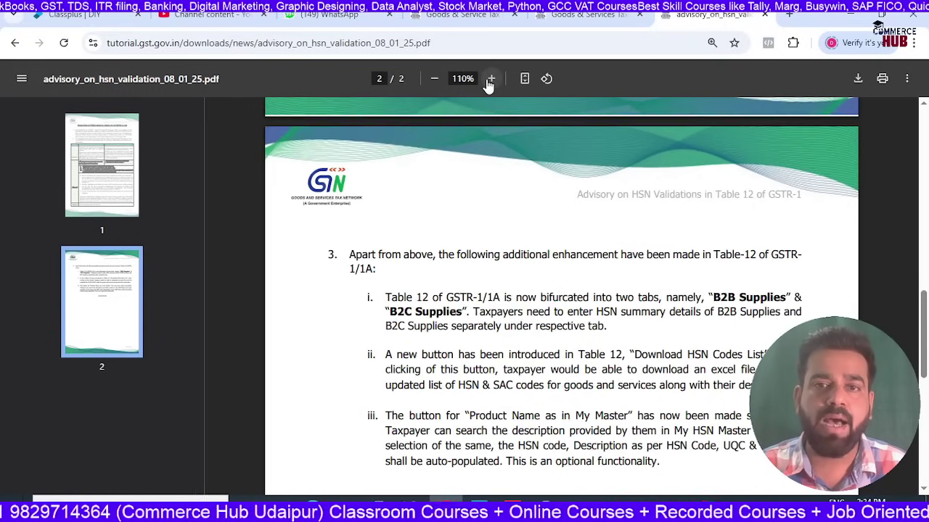
left_click(490, 79)
scroll(584, 203, "down", 3)
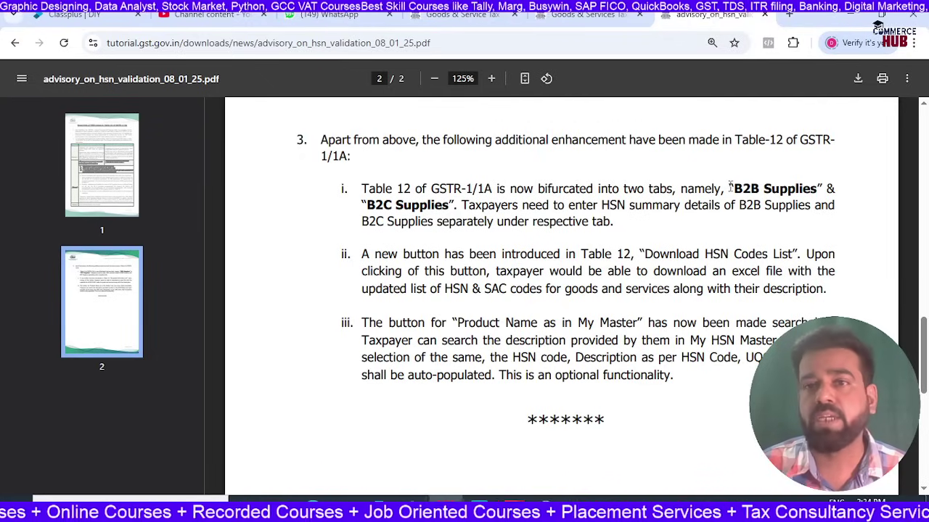
left_click_drag(730, 184, 816, 187)
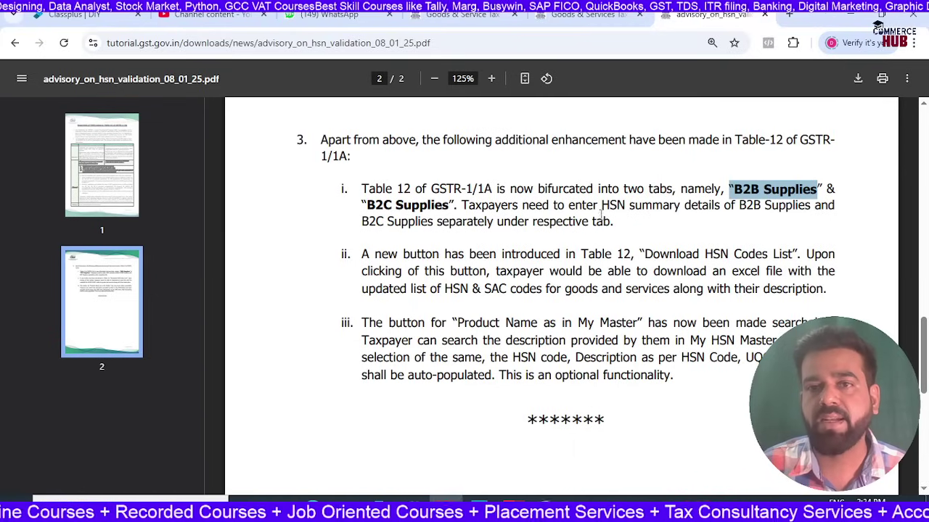
left_click_drag(363, 206, 450, 206)
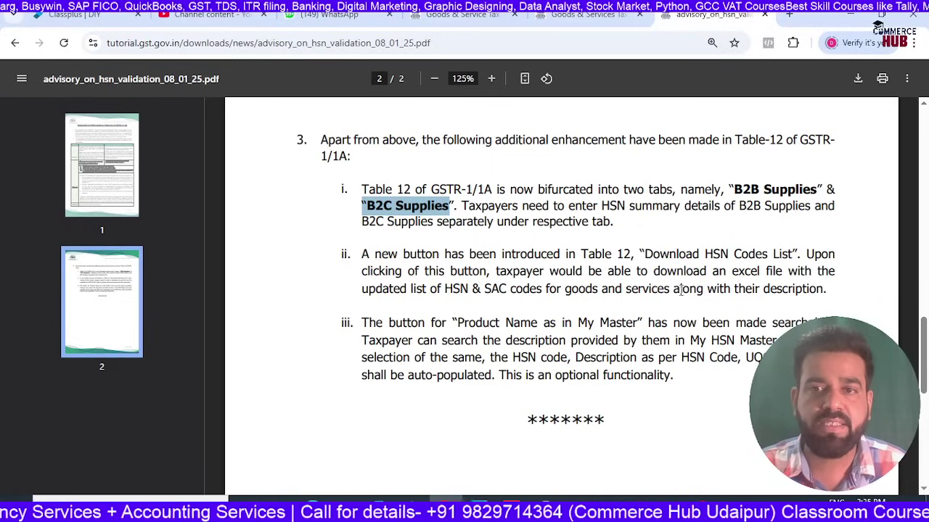
scroll(682, 291, "down", 1)
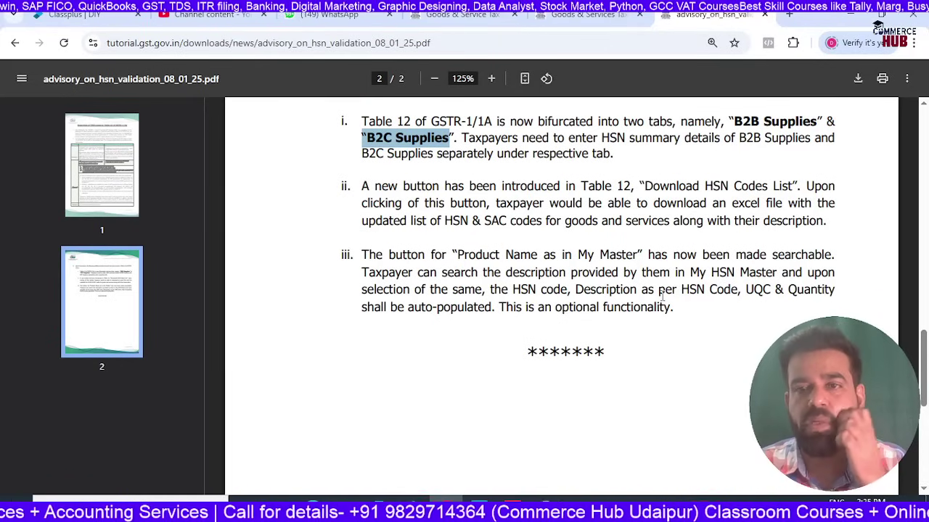
- Open table 12, the HSN-wise summary of outward supplies, in the GSTR-1 return and examine its Add/Edit Details form
left_click(587, 15)
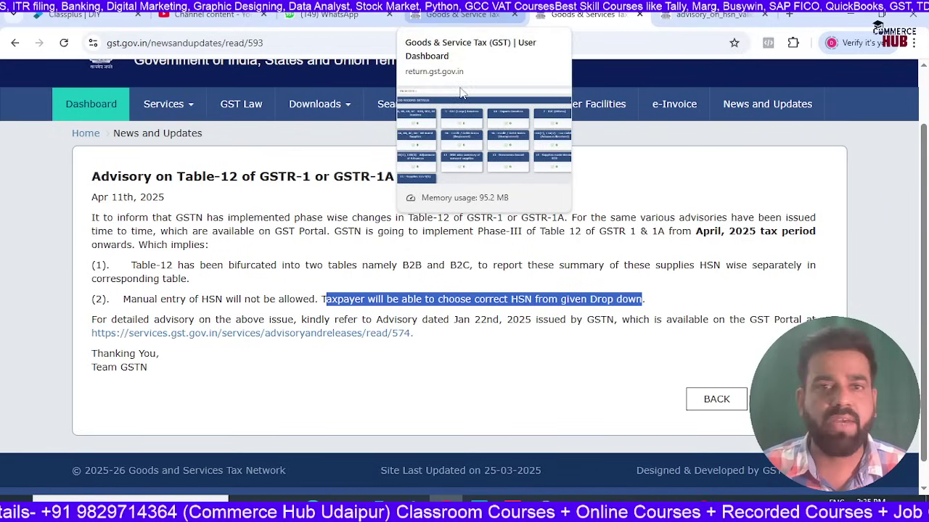
key("ctrl+shift+Tab")
scroll(445, 262, "up", 2)
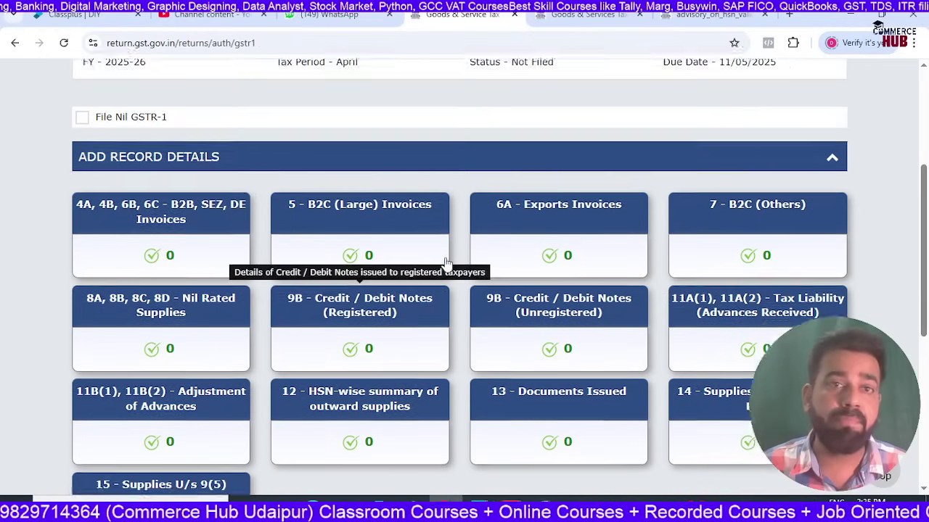
scroll(446, 261, "down", 2)
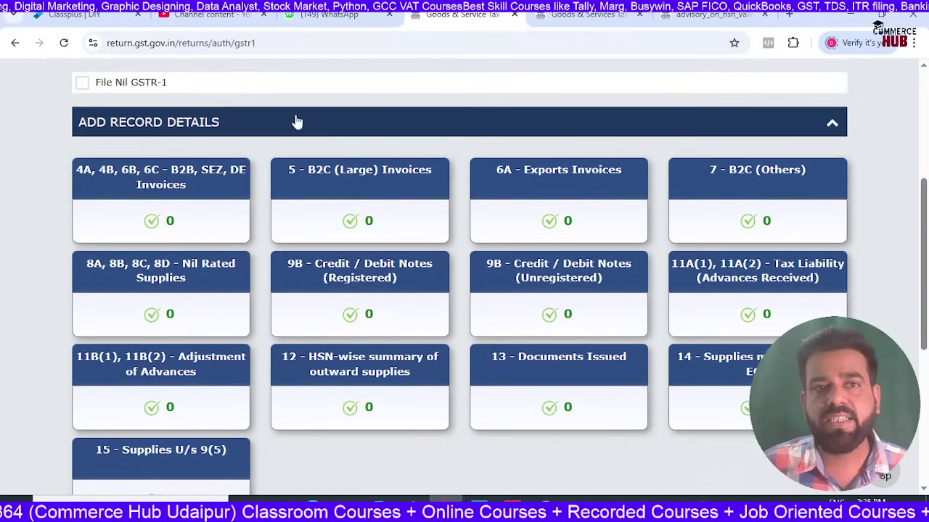
scroll(515, 410, "down", 1)
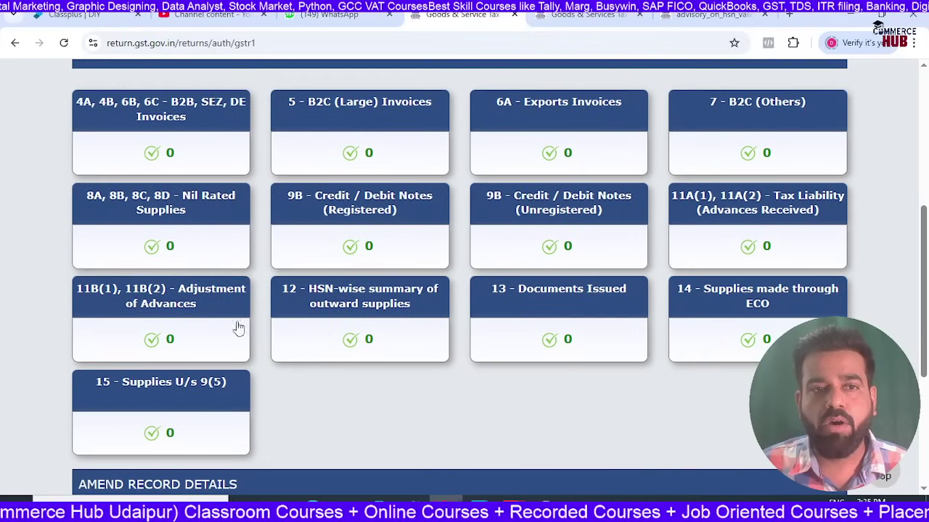
left_click(375, 312)
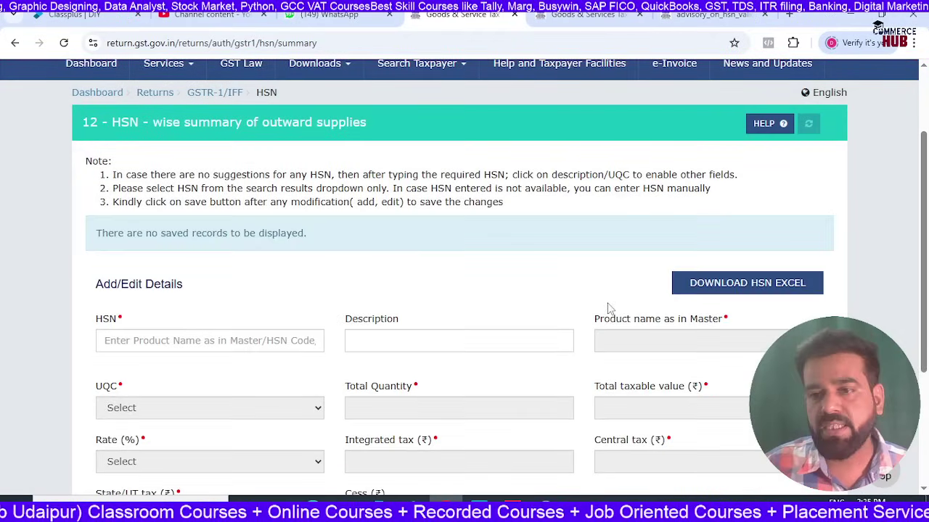
scroll(462, 260, "down", 2)
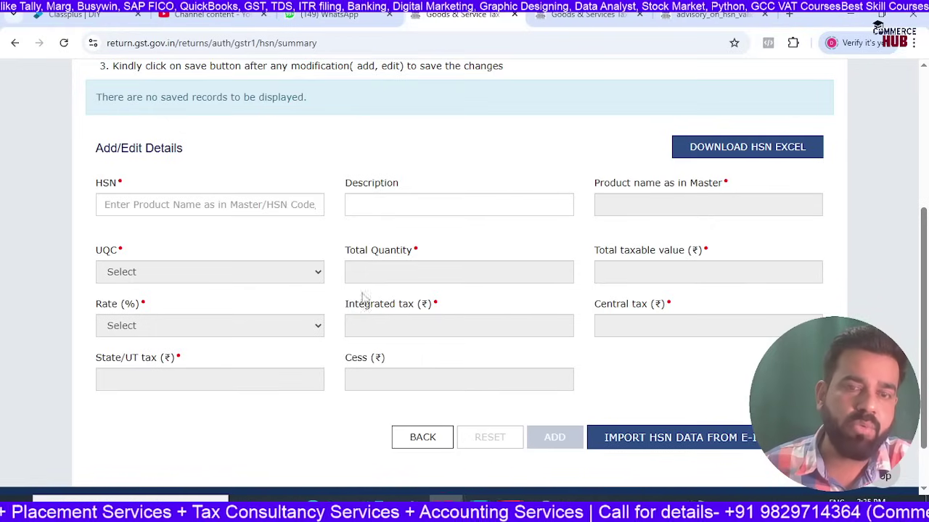
scroll(476, 307, "up", 1)
scroll(479, 313, "up", 1)
scroll(479, 314, "down", 2)
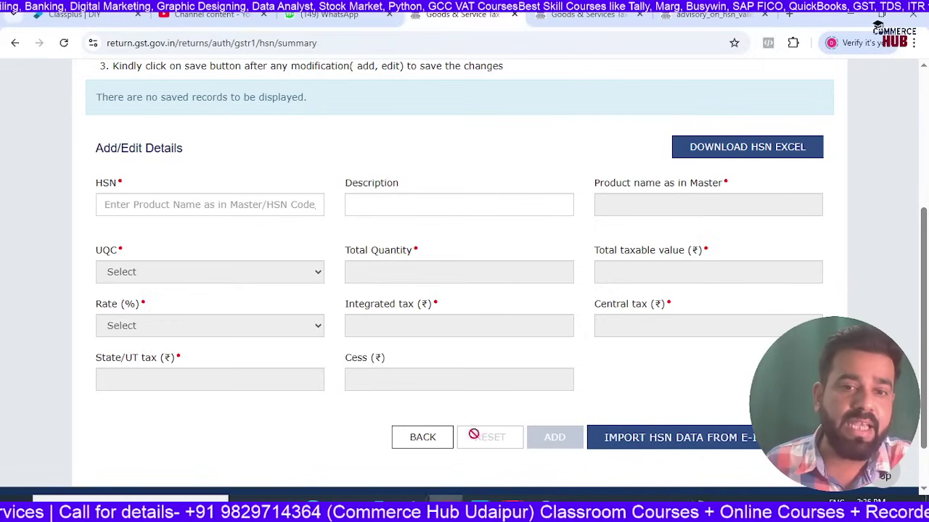
- Switch to TallyPrime and start a sales voucher numbered 1 for Rajmata Engineering
left_click(478, 502)
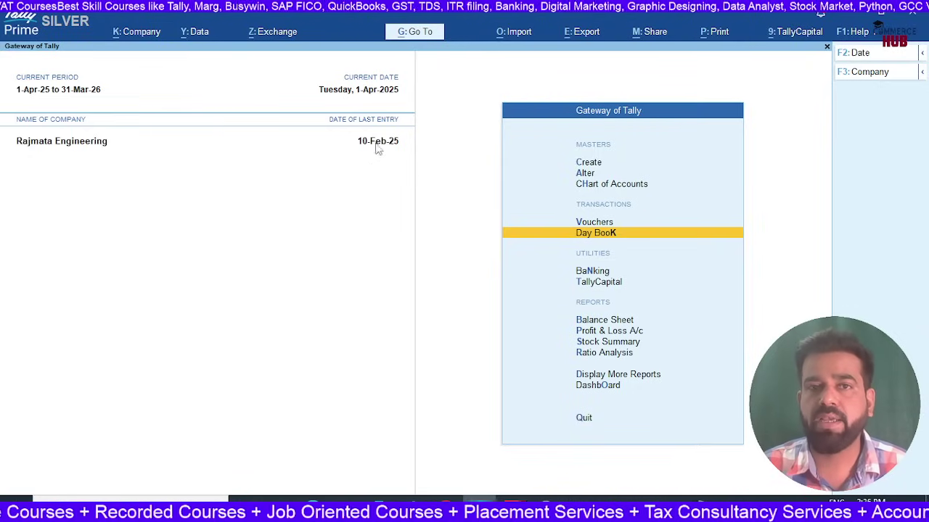
key("Up")
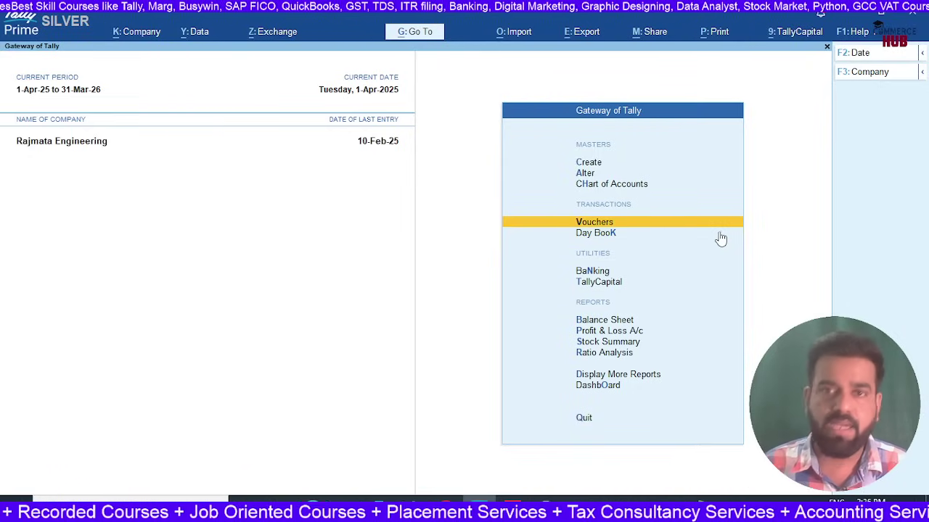
key("Return")
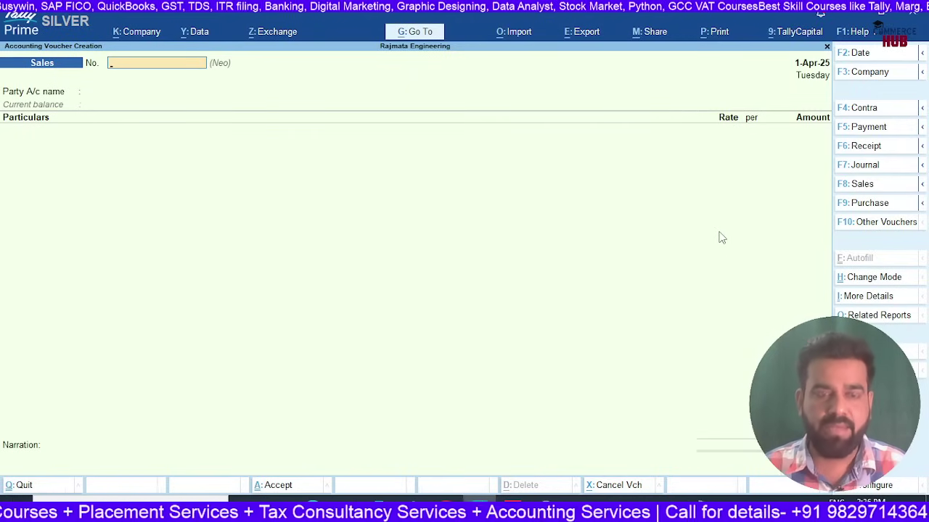
key("Return")
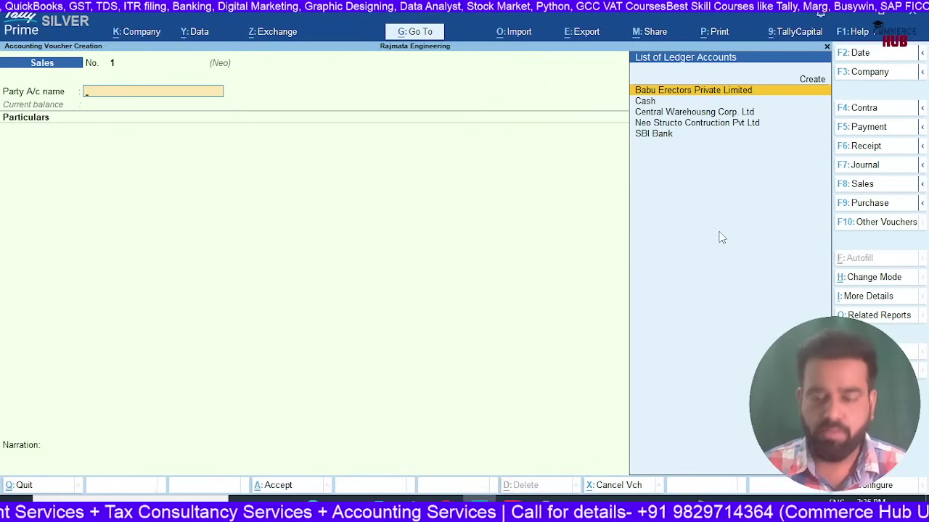
- Choose Babu Erectors Private Limited as the sales voucher's party and accept its party details
key("Return")
key("Return")
key("Return")
key("Return")
key("Return")
key("Return")
key("Return")
key("Return")
key("Return")
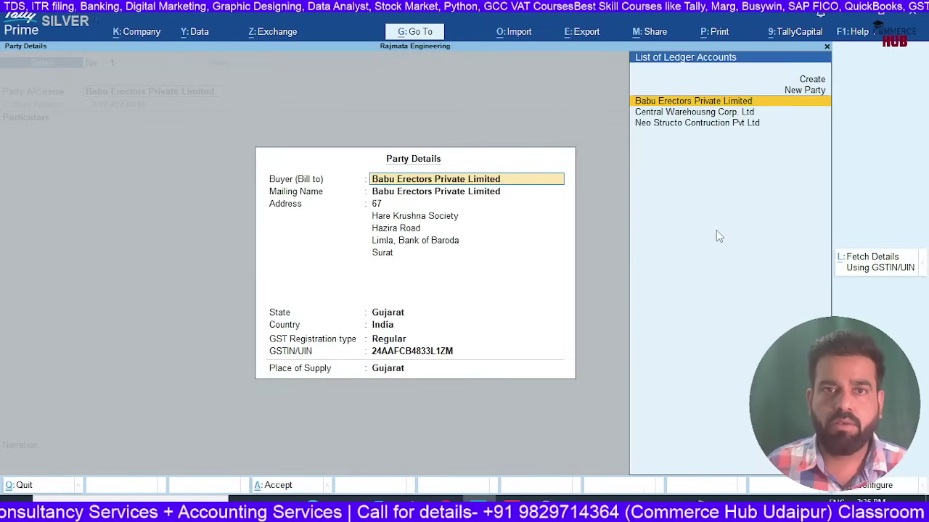
key("Return")
key("ctrl+a")
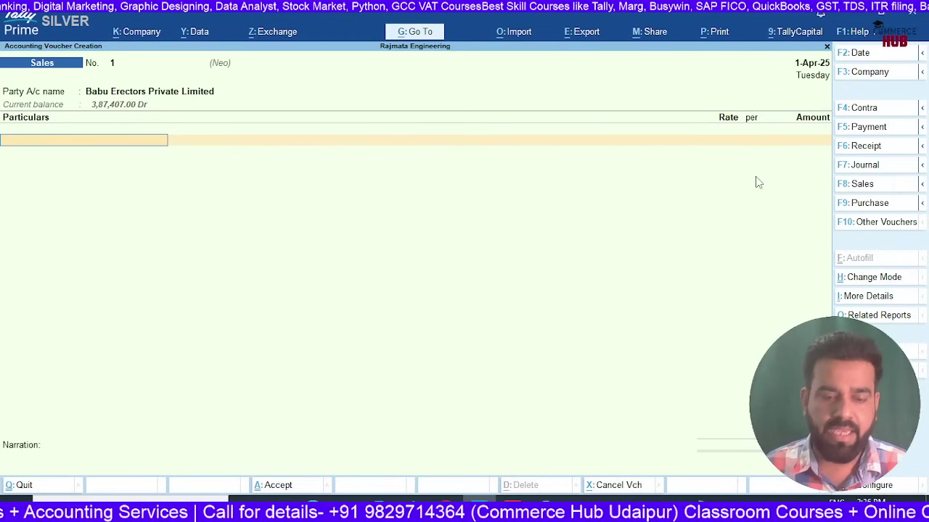
- Add the Erection & Alignment Work ledger to the sales voucher with an amount of 200000
type("f")
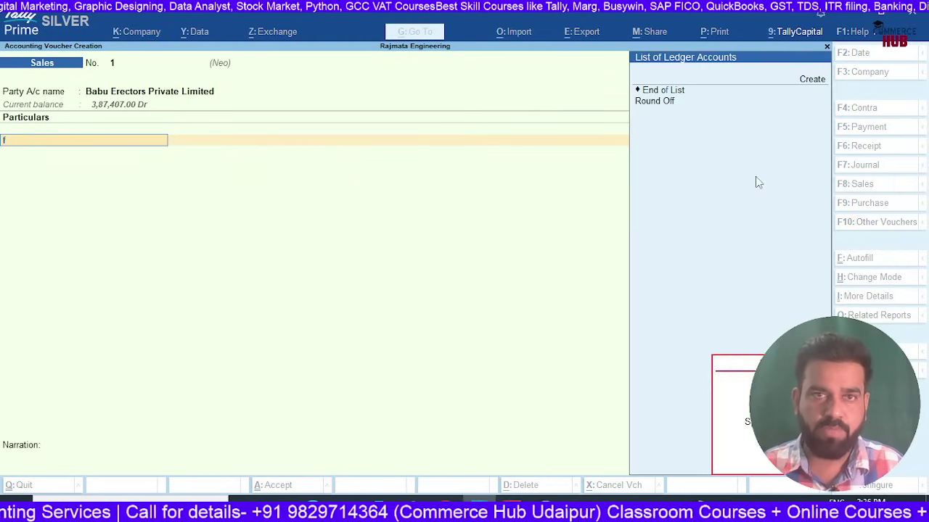
key("BackSpace")
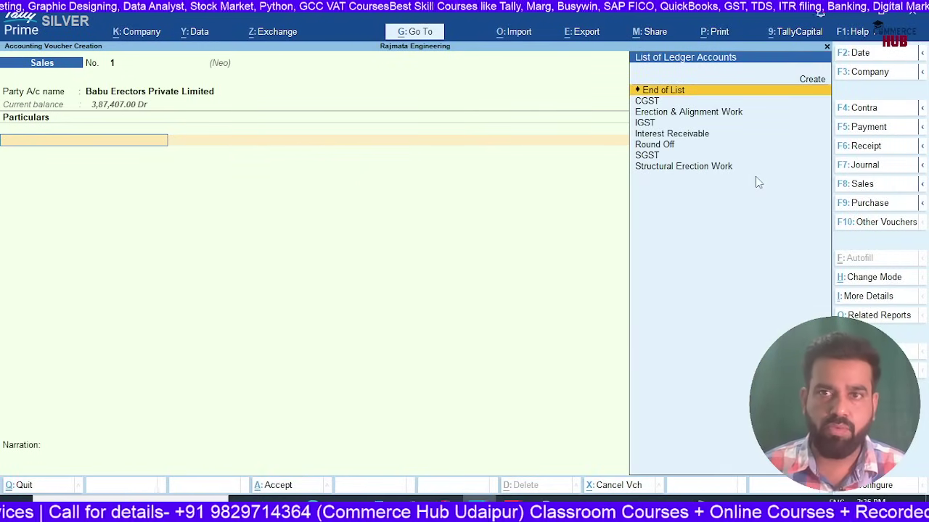
key("Down")
key("Down")
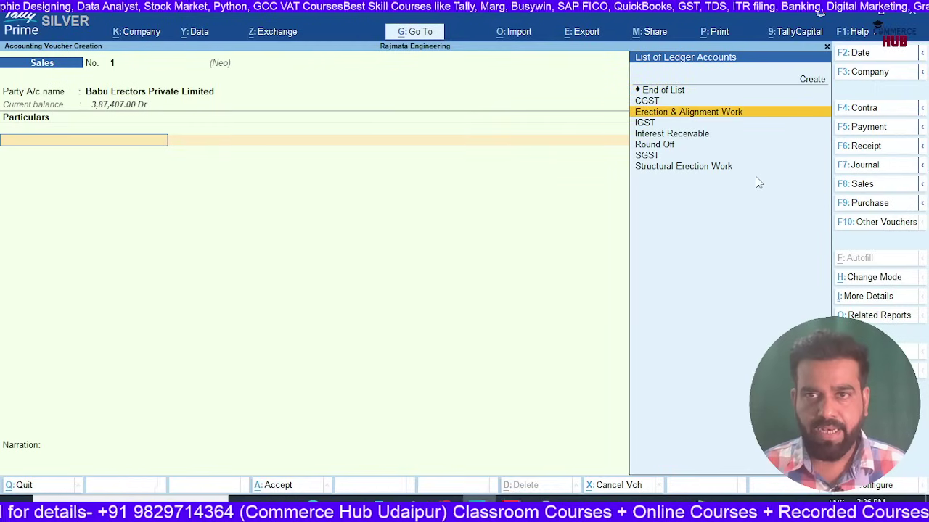
key("Return")
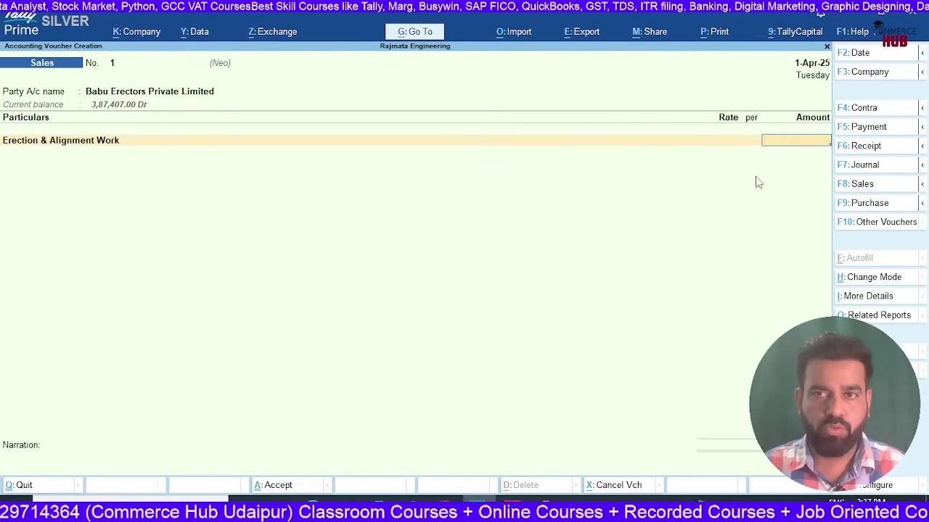
type("200000")
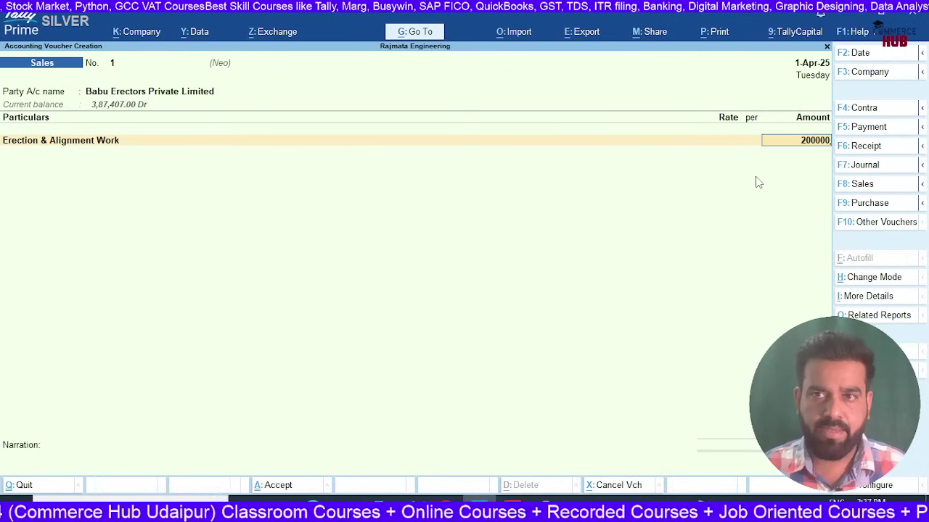
key("Return")
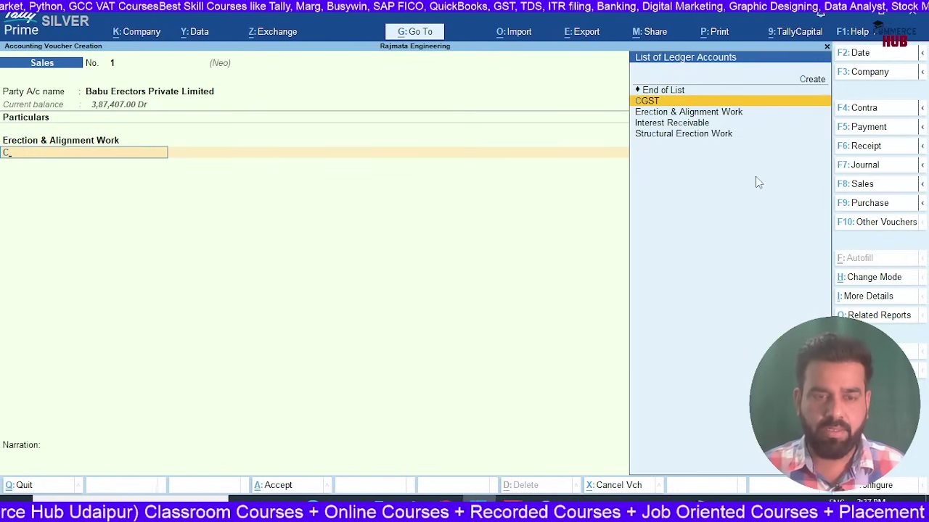
- Add the IGST ledger with its calculated tax and save the sales voucher
type("Igst")
key("Return")
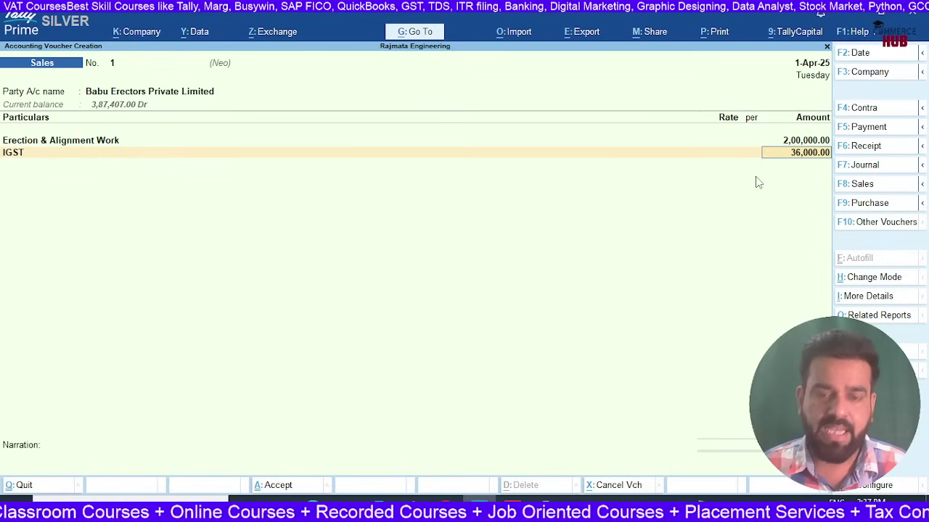
key("Return")
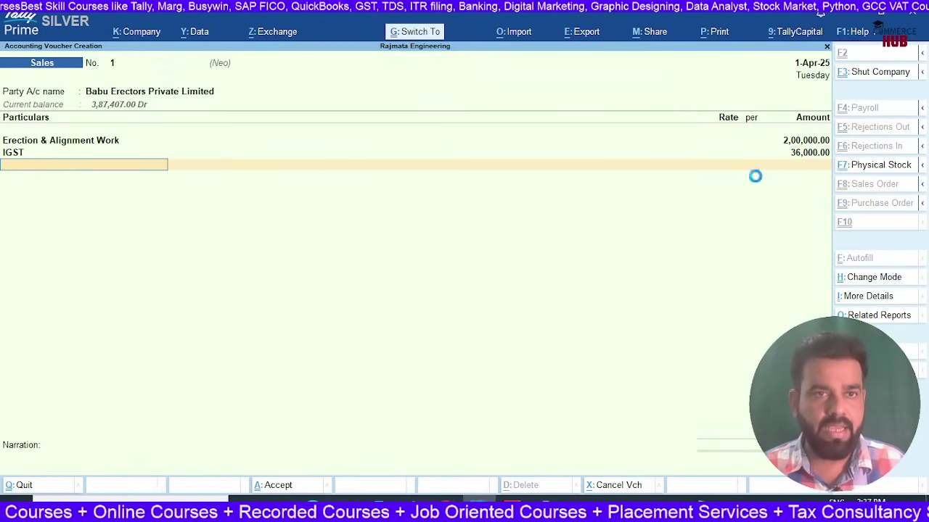
key("ctrl+a")
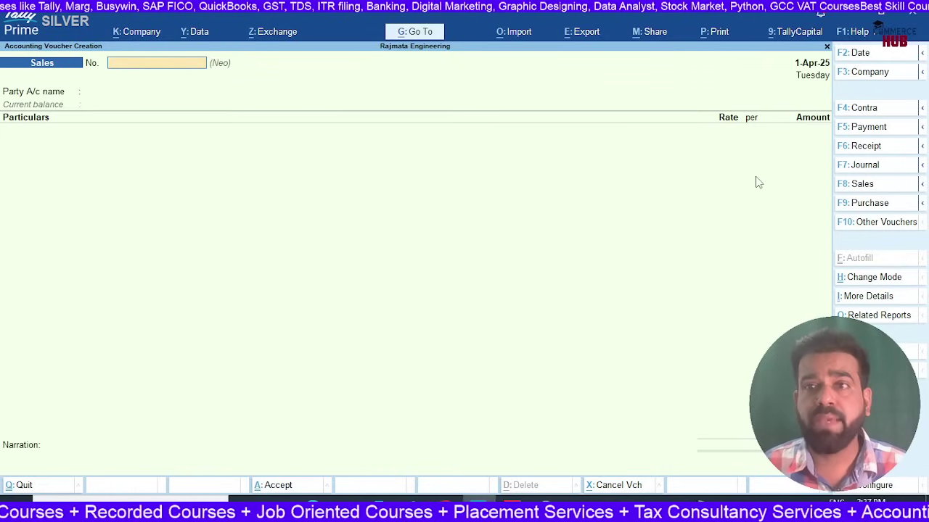
- Number the new sales voucher 2 and choose SBI Bank as its party account
key("Return")
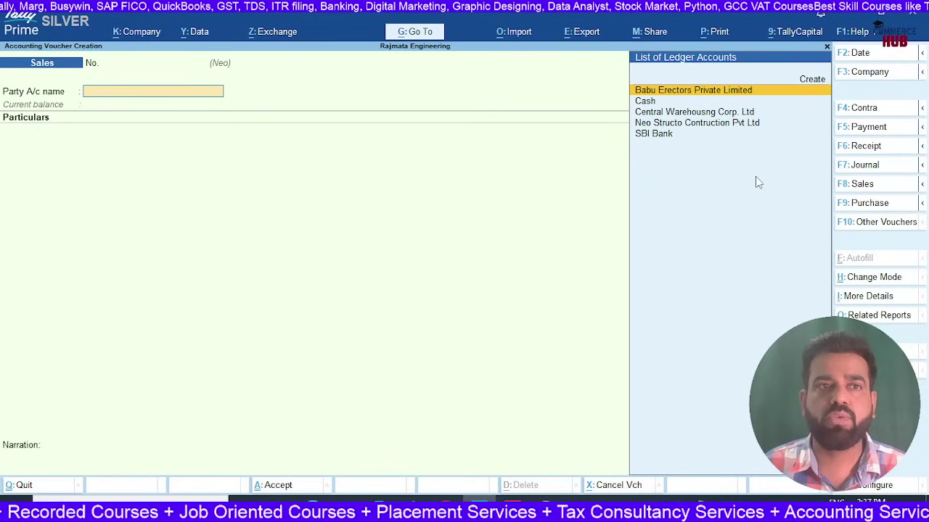
key("BackSpace")
type("2")
key("Return")
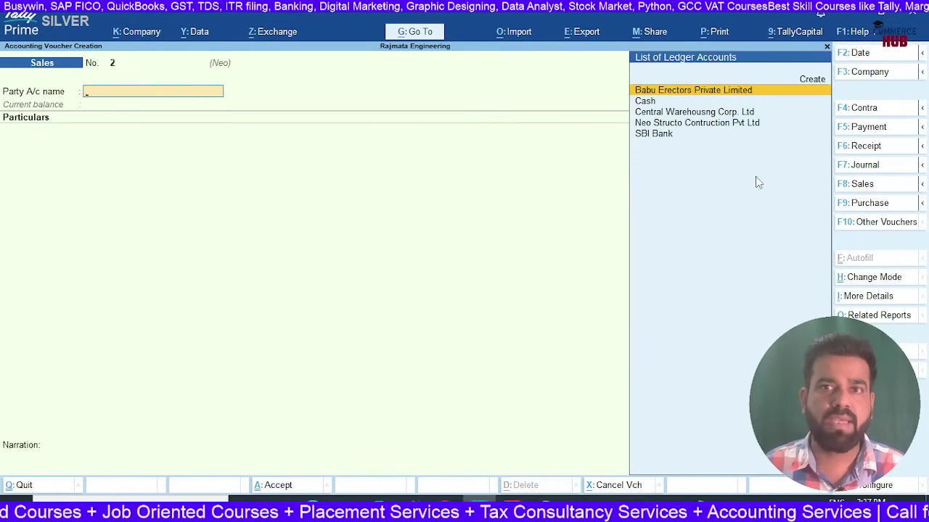
key("Down")
key("Down")
key("Down")
key("Down")
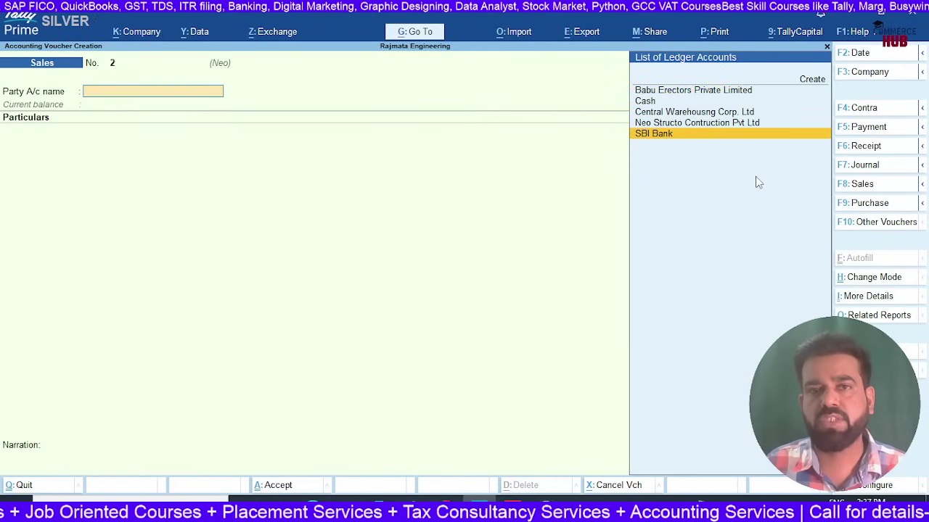
key("Return")
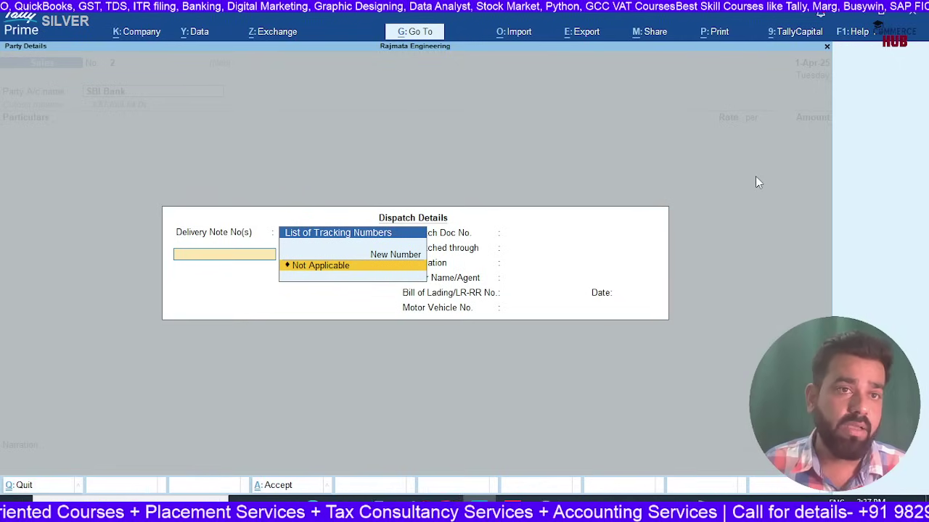
- Set the delivery note to Not Applicable and leave the other dispatch details blank
key("Return")
key("Return")
key("Return")
key("Return")
key("Return")
key("Return")
key("Return")
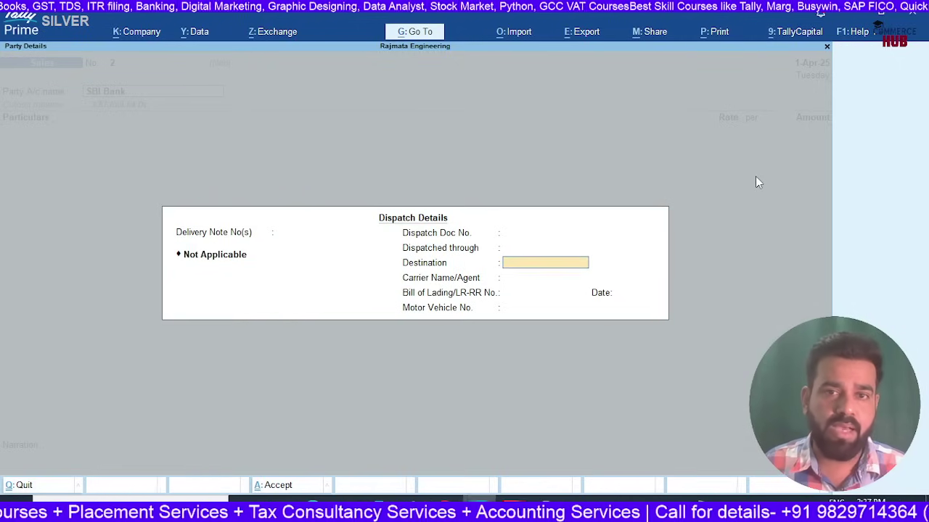
key("Return")
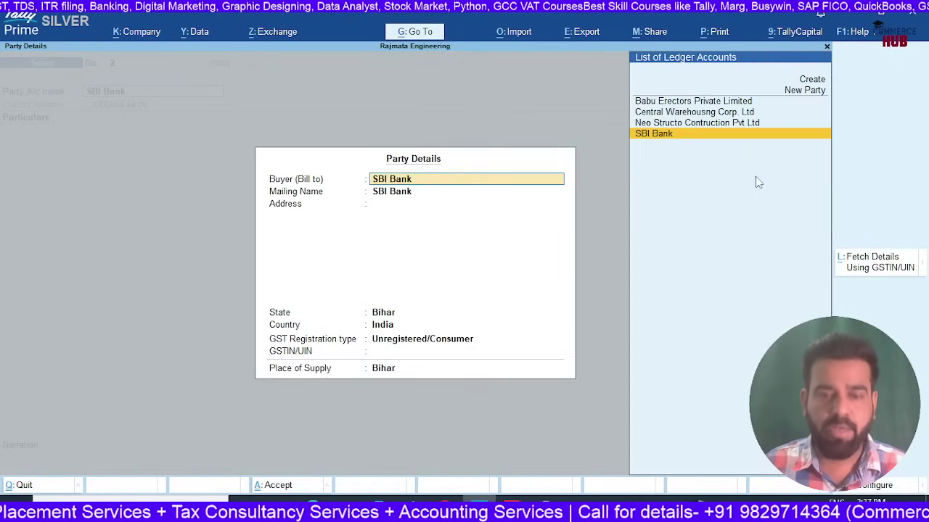
- Enter the buyer's name as a new party, keep Bihar as the state, and accept the party details
type("Niraj")
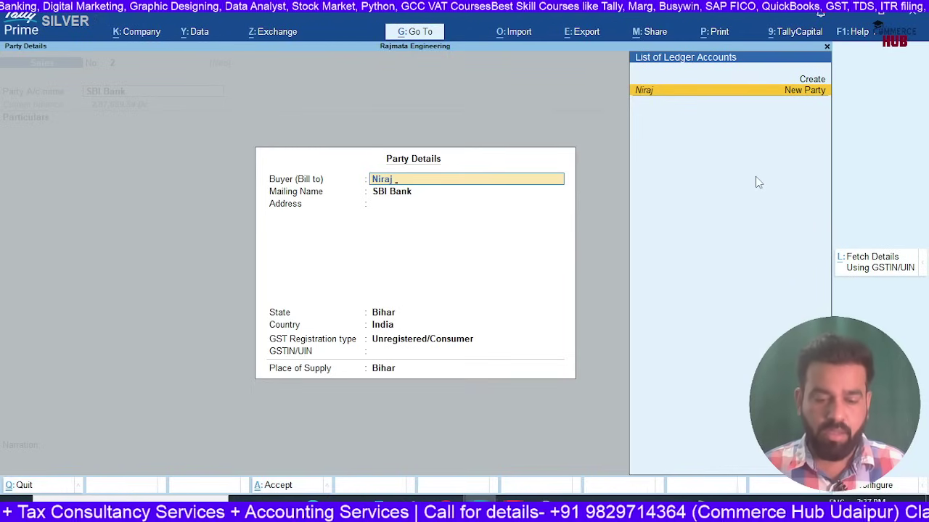
type(" Ji ")
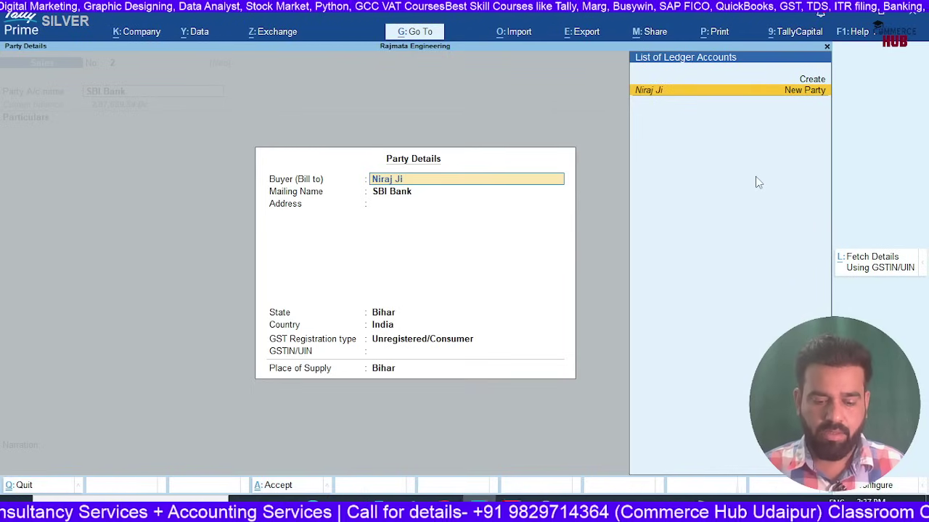
type("Bihar")
key("Return")
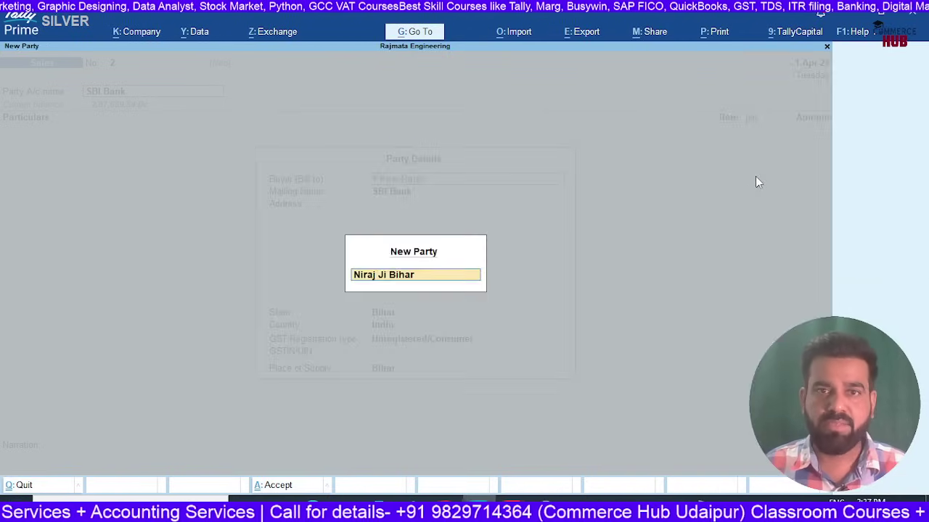
key("Return")
key("Return")
key("Return")
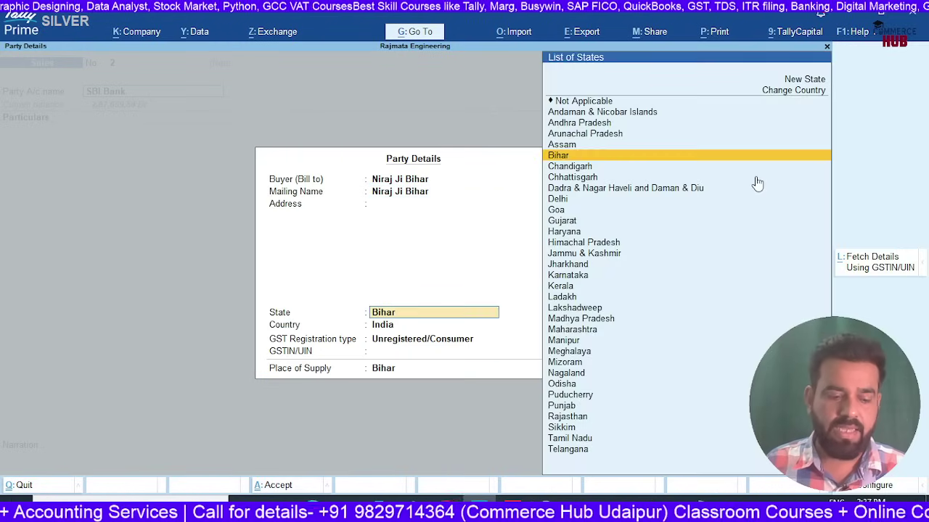
key("ctrl+a")
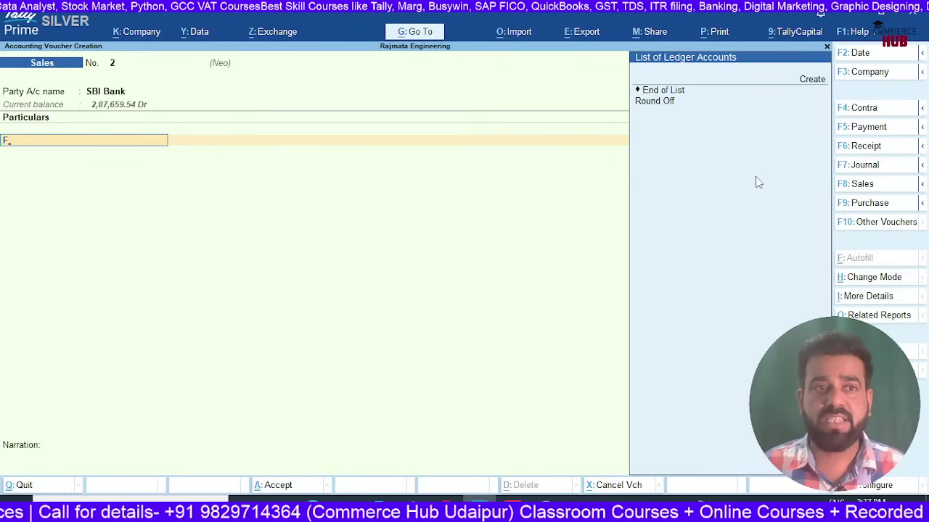
- Add the Erection & Alignment Work ledger with an amount of 50000 and save sales voucher 2
key("Down")
key("Down")
key("Return")
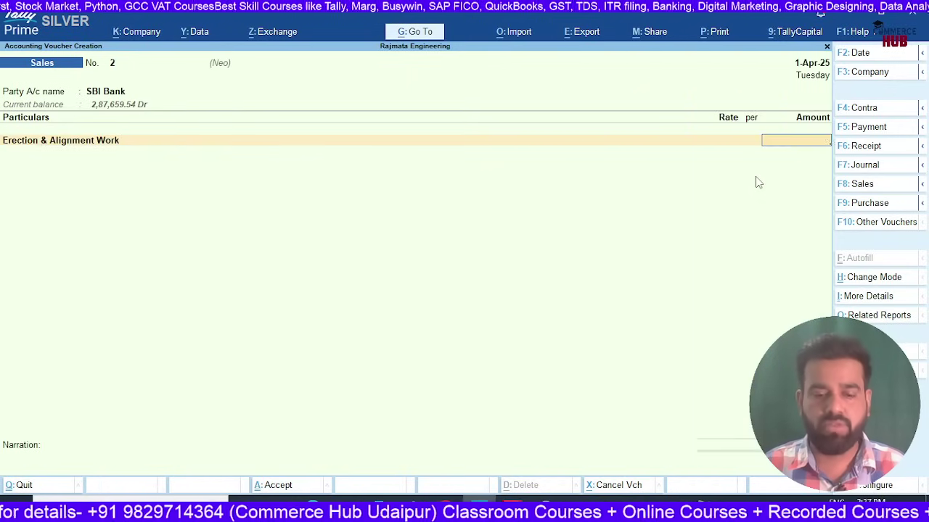
type("50000")
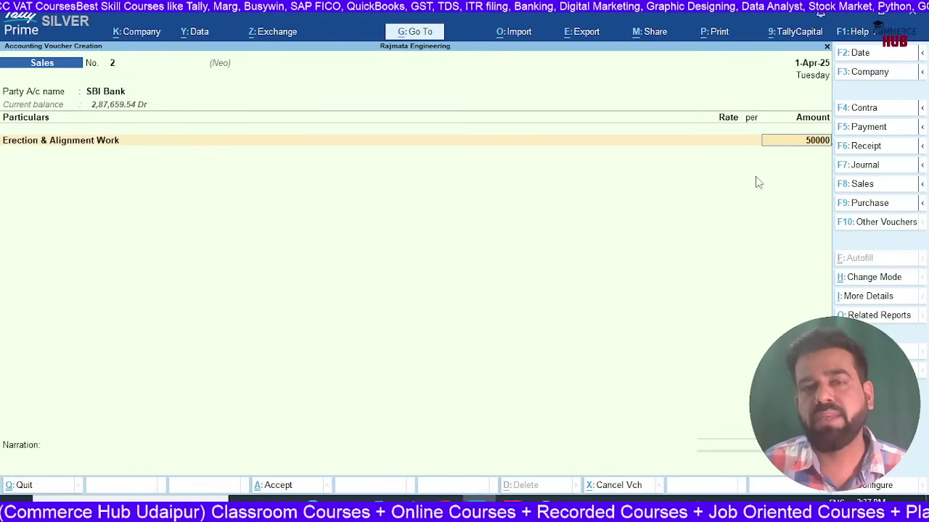
key("Return")
key("ctrl+a")
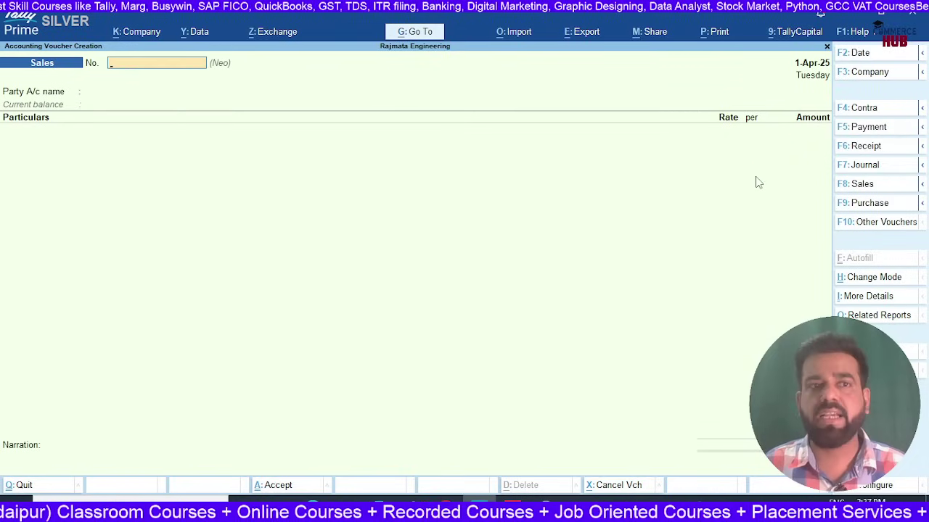
- Leave voucher entry, return to it, and reopen the saved sales voucher 2 for alteration
key("Escape")
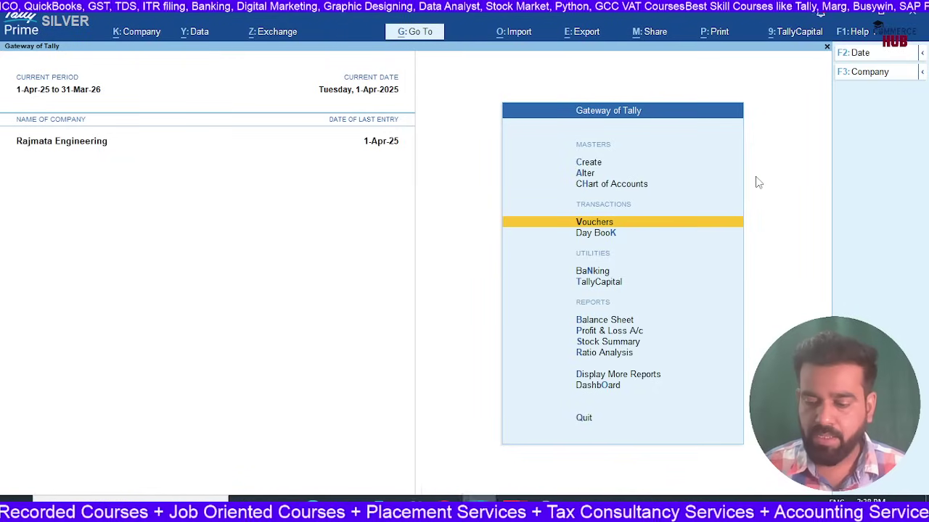
key("Up")
key("Up")
key("Up")
key("Down")
key("Down")
key("Down")
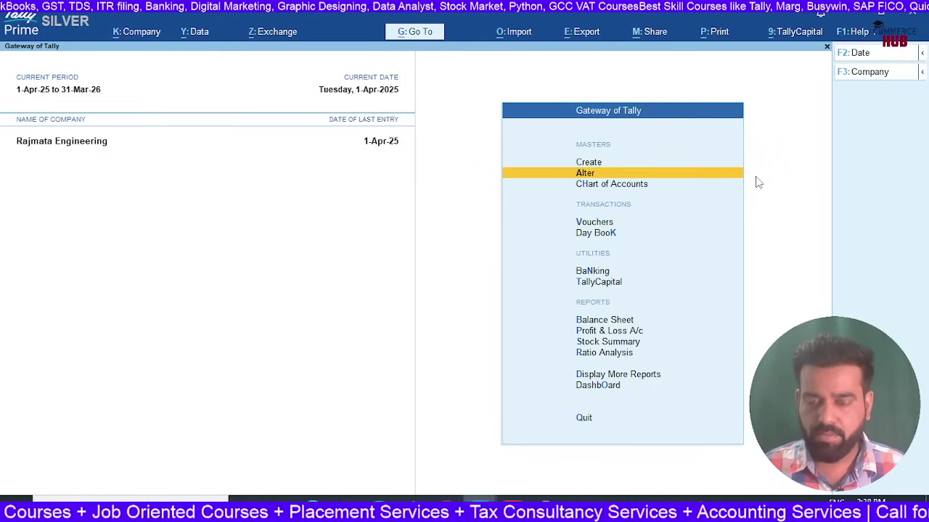
key("Return")
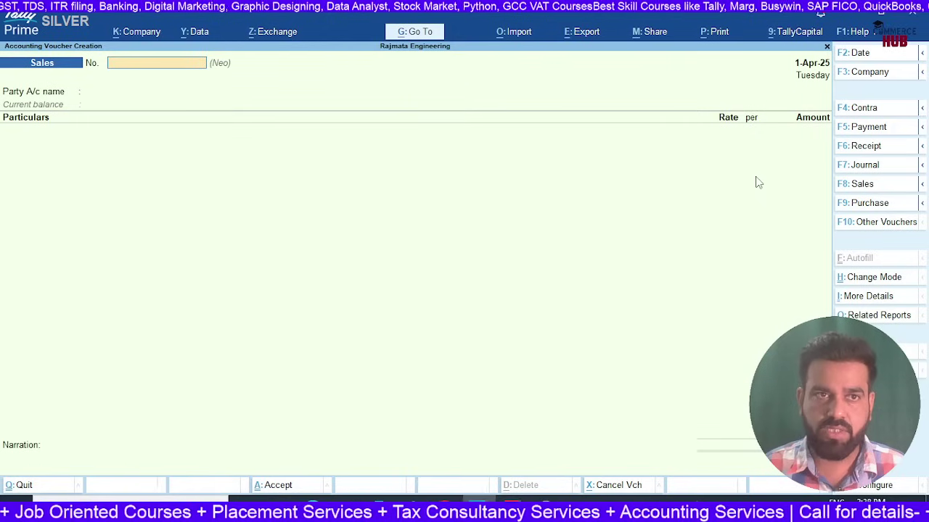
key("Page_Up")
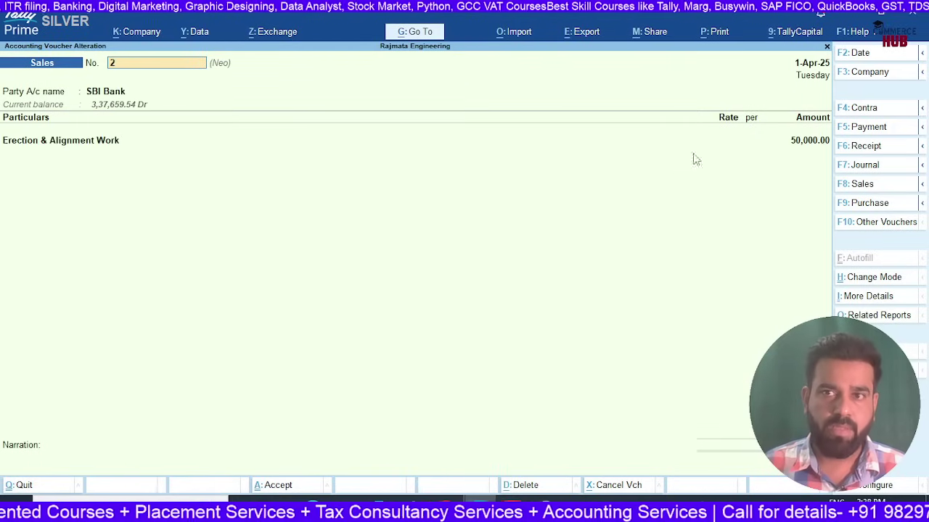
- Add the CGST and SGST ledgers with their calculated taxes to sales voucher 2 and save it
key("Return")
key("Return")
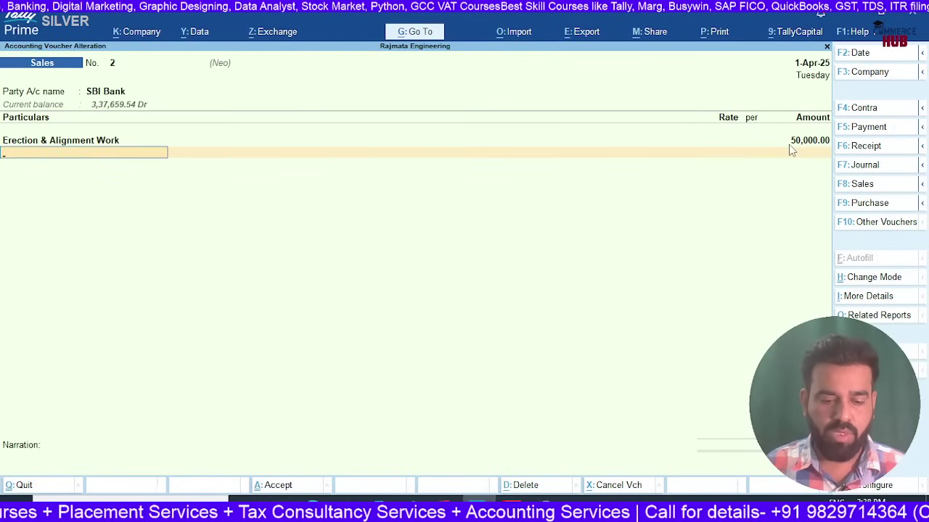
type("Cg")
key("Return")
key("Return")
type("Sg")
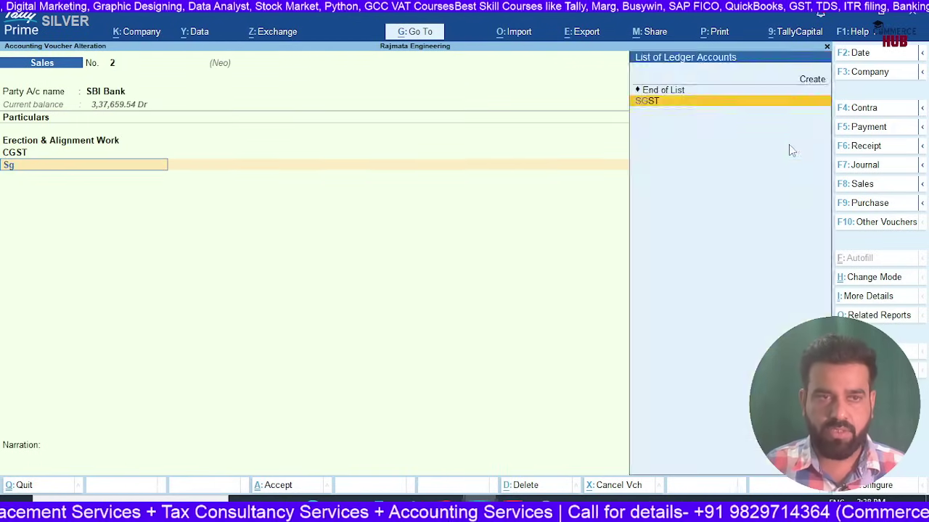
key("Return")
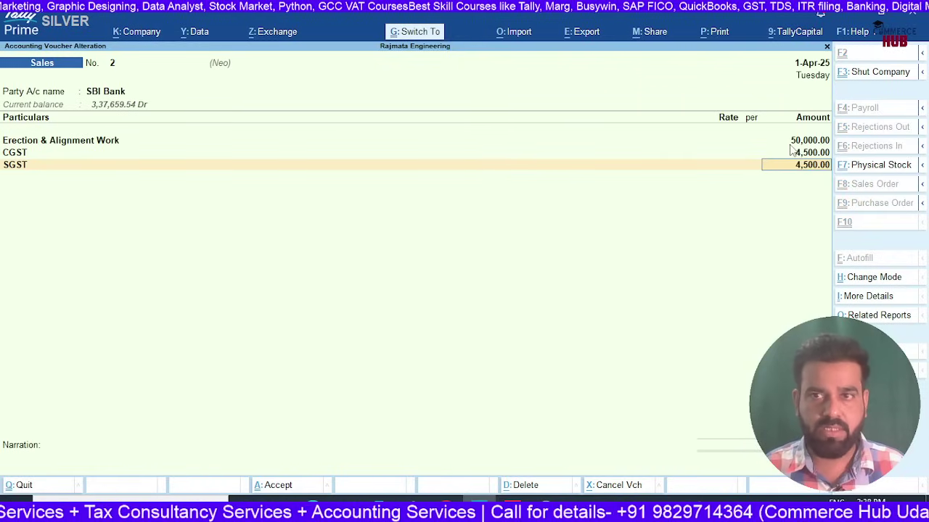
key("ctrl+a")
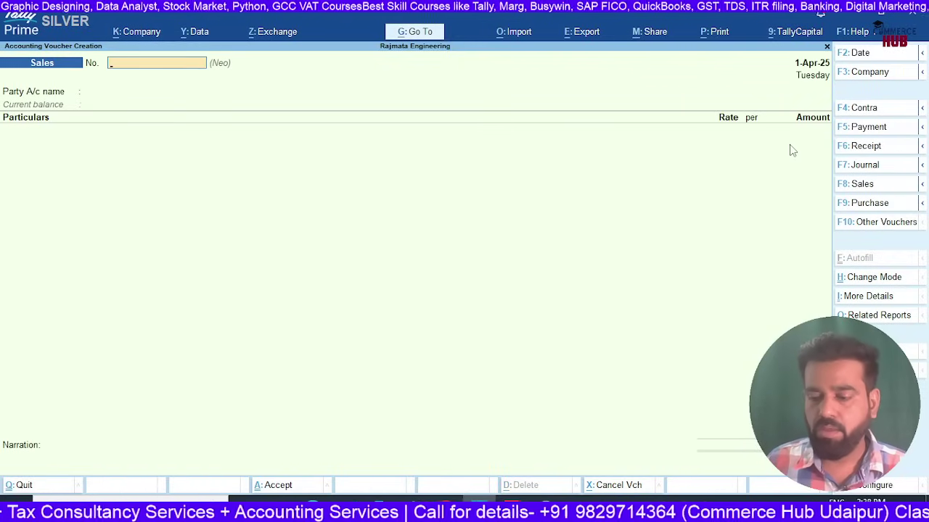
- Review the ledger and tax entries in saved sales vouchers 1 and 2
key("Page_Up")
key("Page_Up")
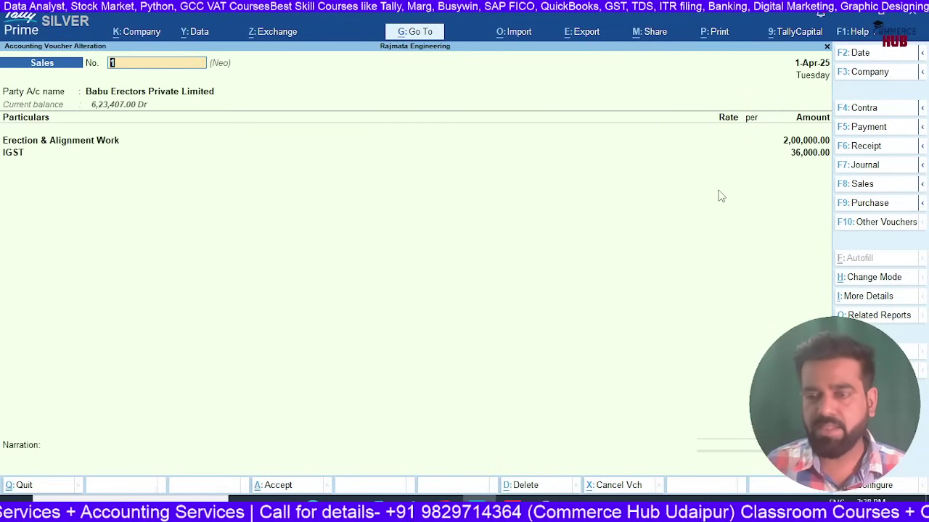
key("Page_Down")
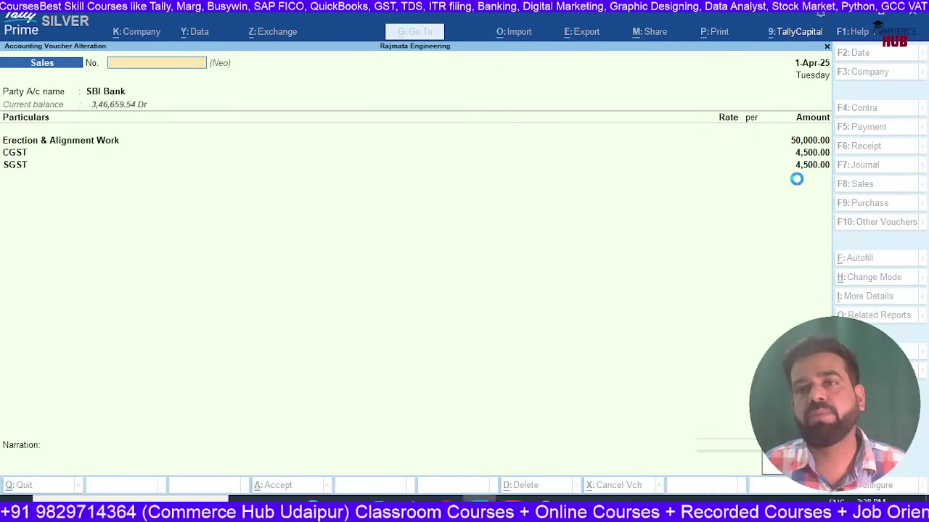
key("ctrl+a")
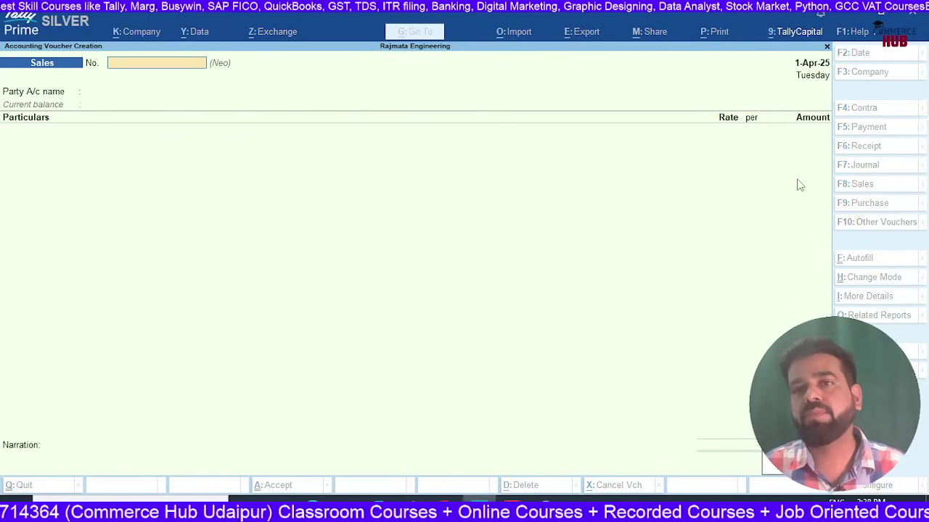
- Leave voucher entry and open the GSTR-1 return from the GST reports
key("Escape")
key("d")
key("u")
key("g")
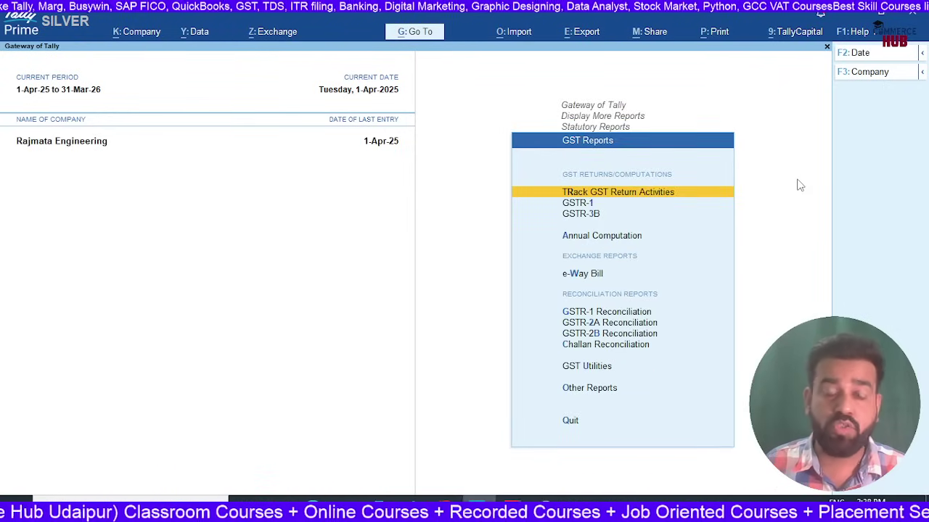
key("Down")
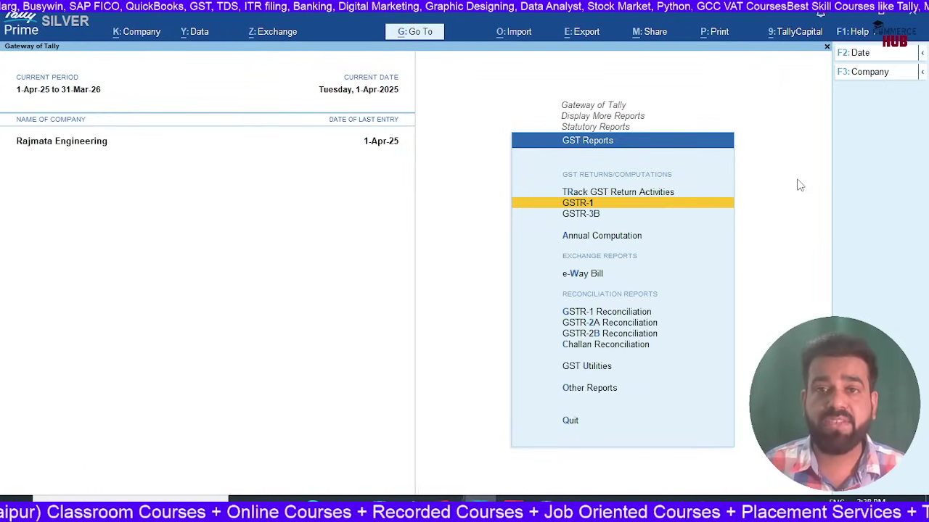
key("Return")
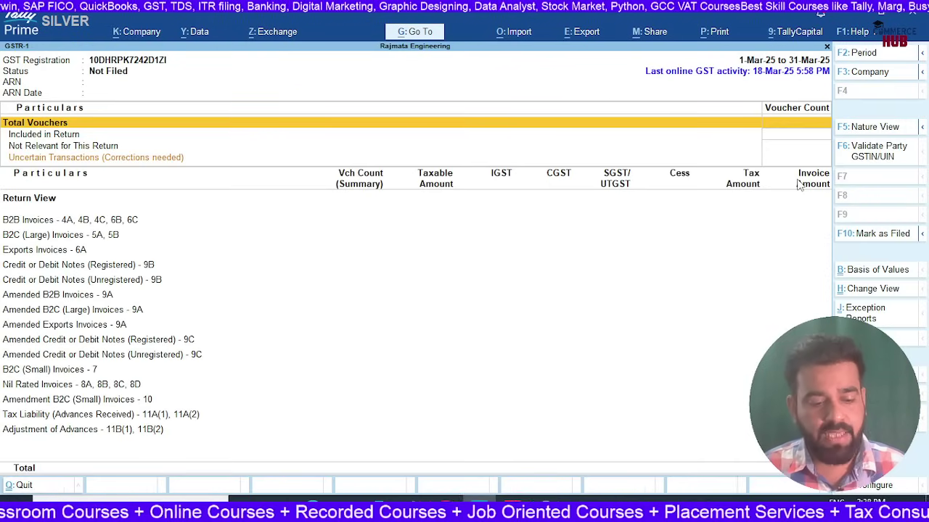
- Set the GSTR-1 report period from 1-4-2025 to 30-4-25
key("F2")
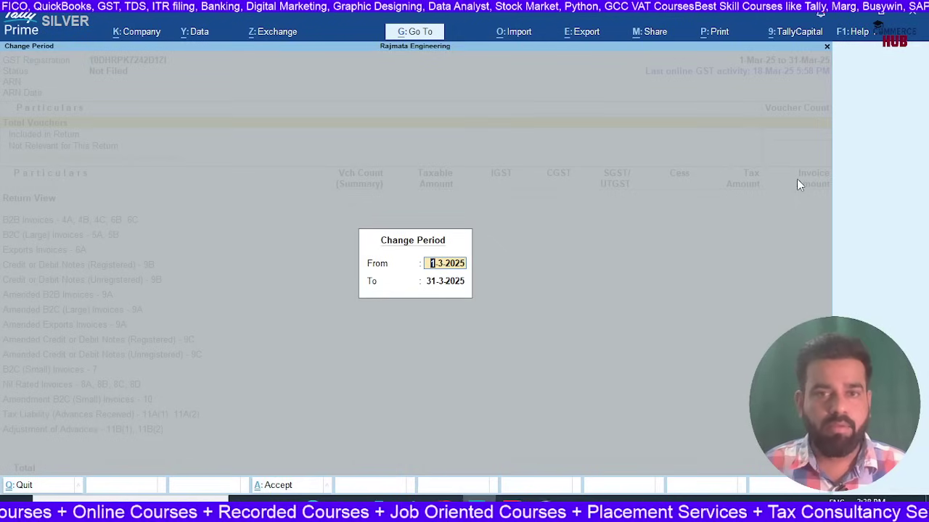
type("1-4-")
type("2025")
key("Return")
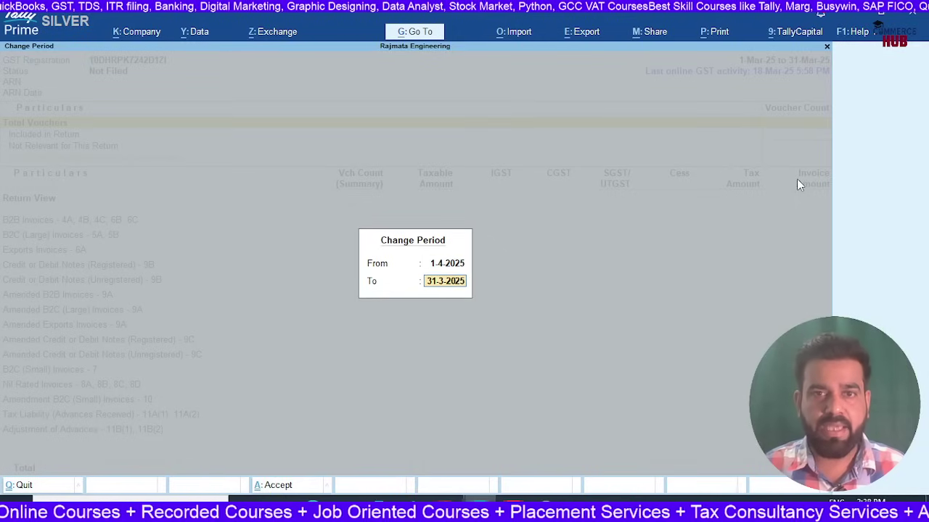
type("30-4")
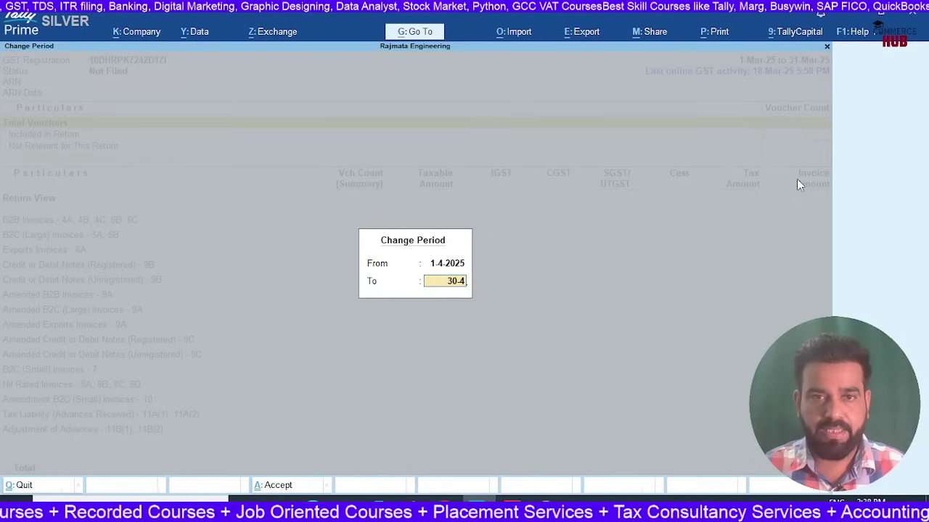
type("-25")
key("Return")
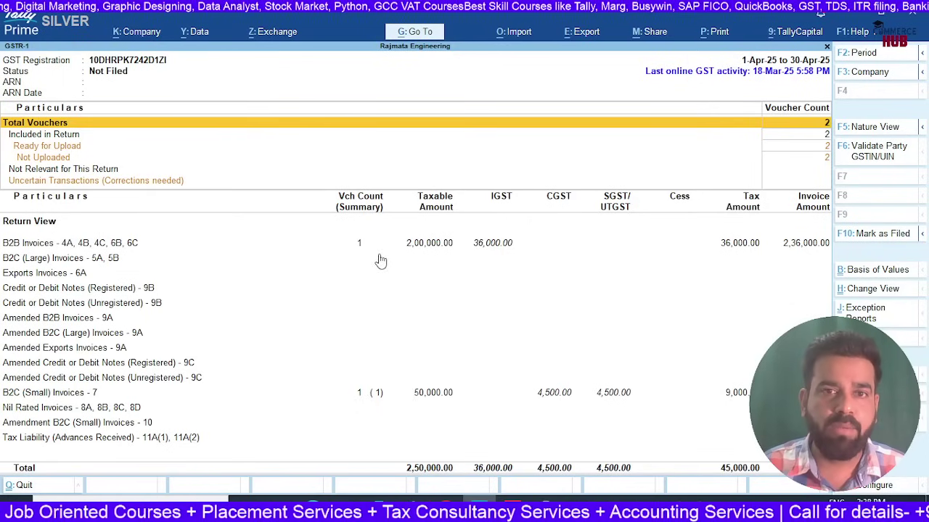
- Examine the B2B Invoices, B2C (Small) Invoices and Uncertain Transactions rows of the GSTR-1 return
left_click(114, 246)
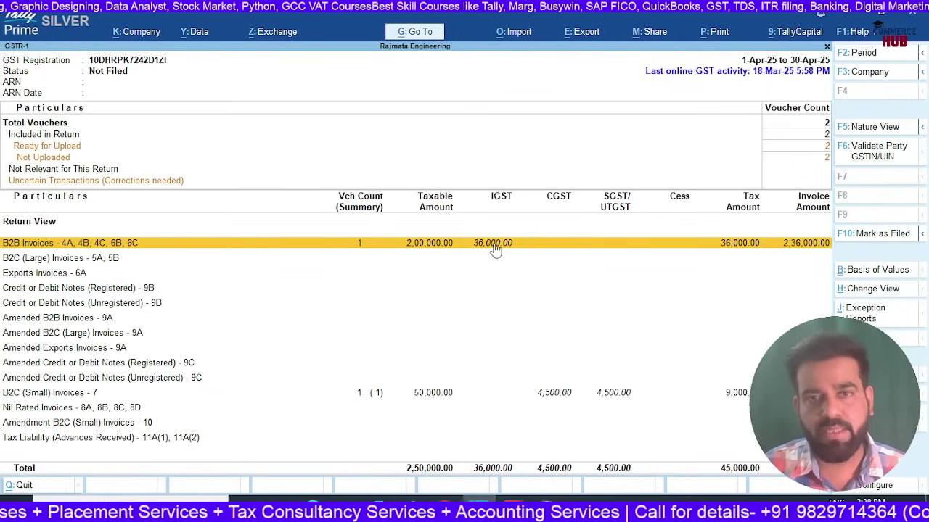
left_click(361, 397)
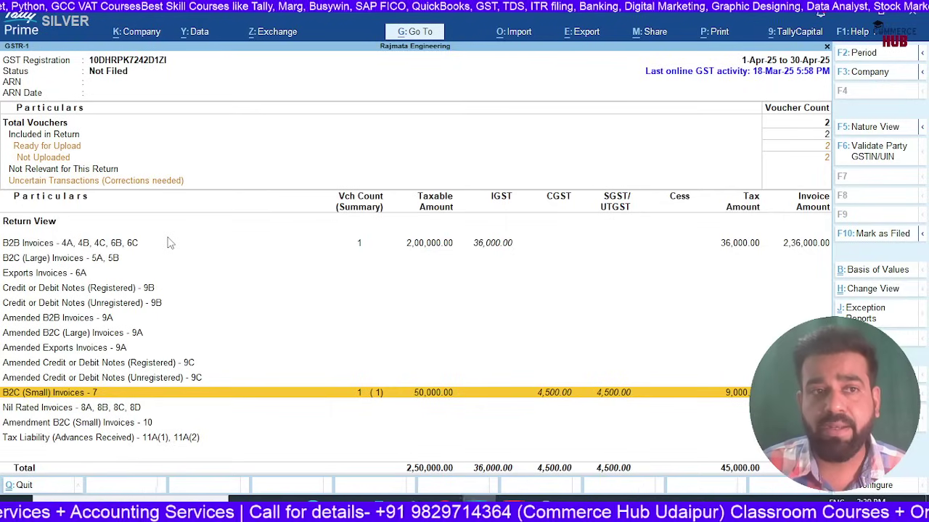
left_click(784, 181)
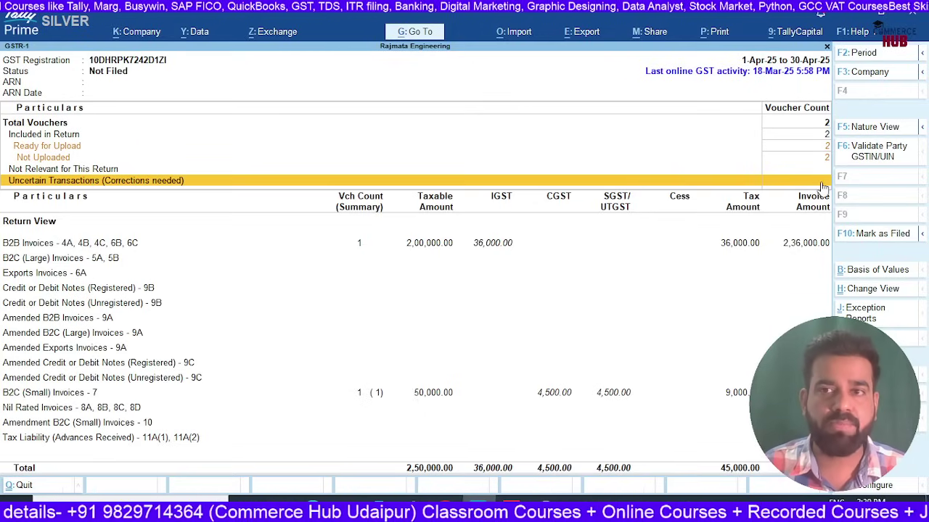
- Look through the online GST exchange options up to Upload GST Returns, and return to the GSTR-1 report
left_click(286, 35)
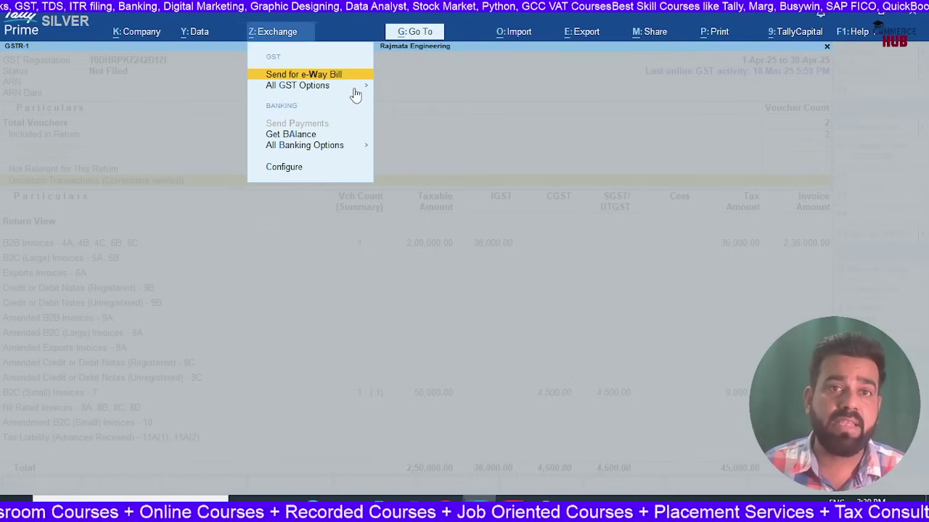
key("Down")
key("Return")
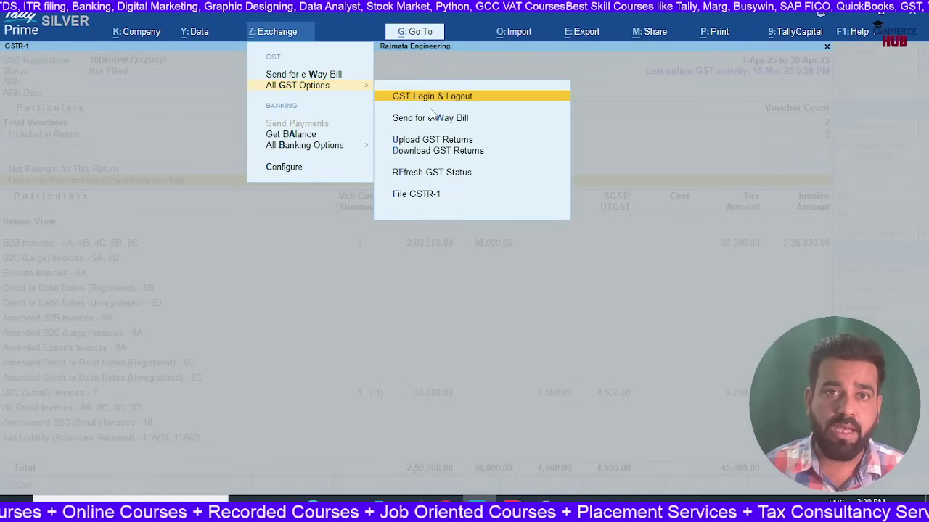
key("Down")
key("Down")
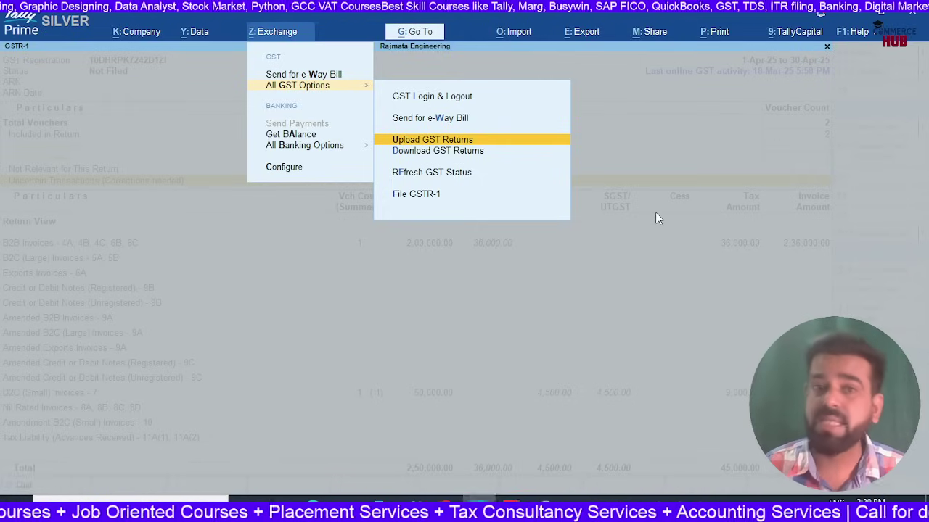
key("Escape")
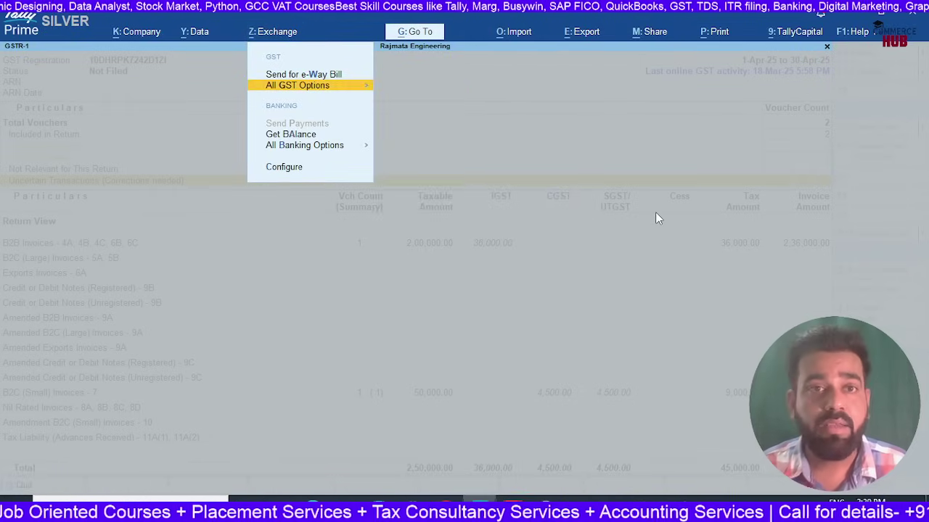
key("Escape")
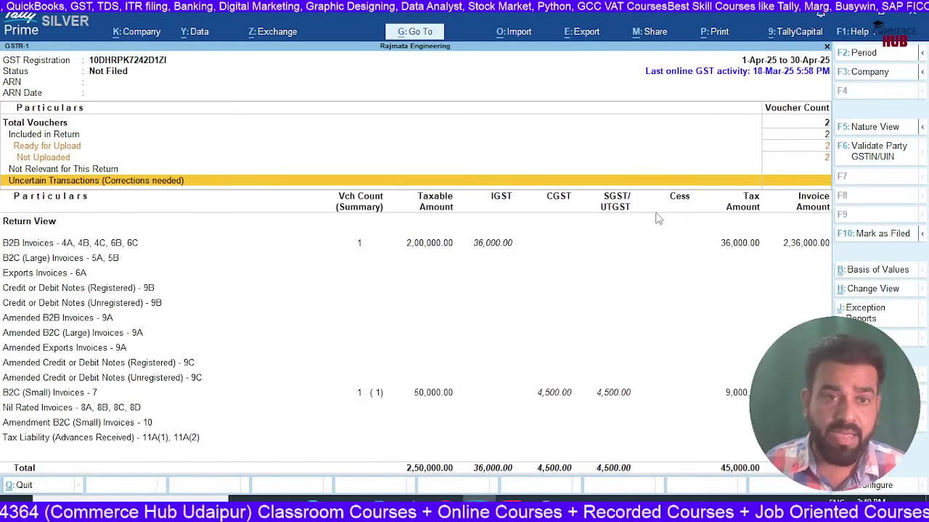
- Open the HSN Summary - 12 section of the GSTR-1 return
key("Down")
key("Down")
key("Down")
key("Down")
key("Down")
key("Down")
key("Down")
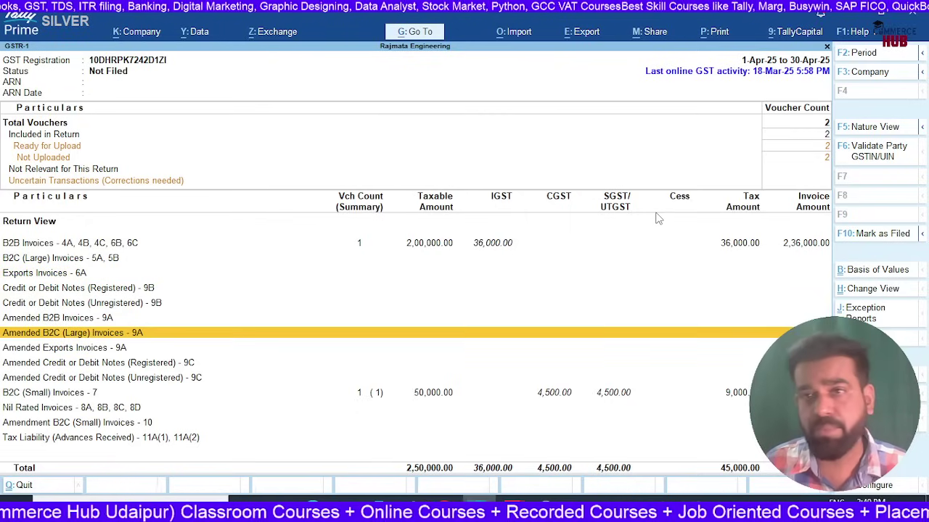
key("Down")
key("Down")
key("Down")
key("Down")
key("Down")
key("Down")
key("Down")
key("Down")
key("Down")
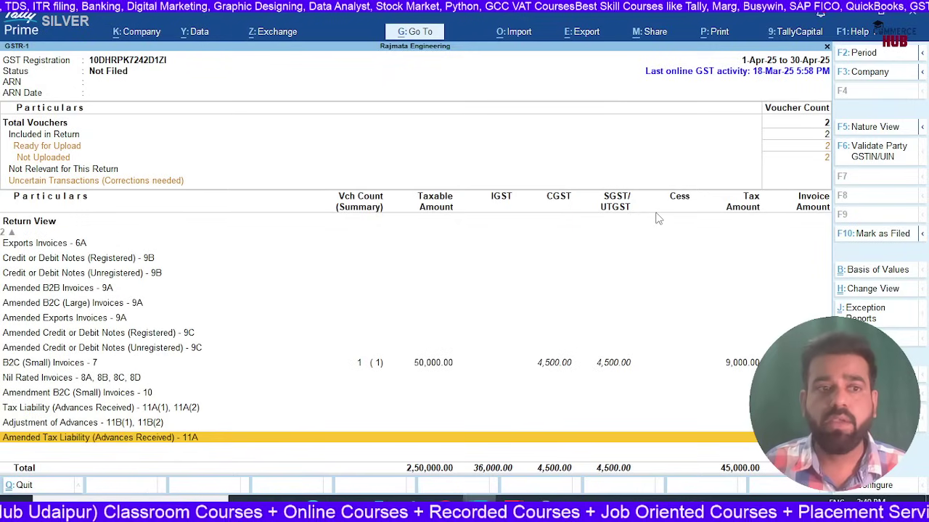
key("Down")
key("Down")
key("Down")
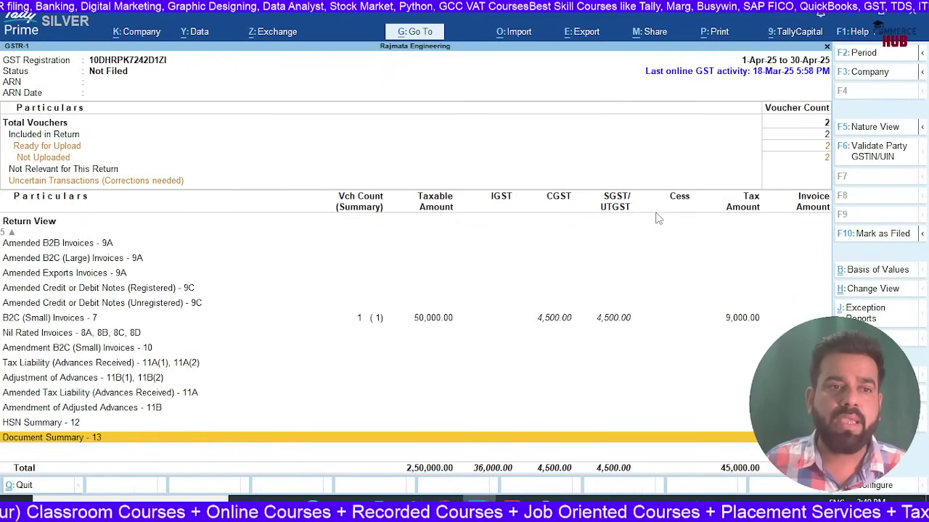
key("Up")
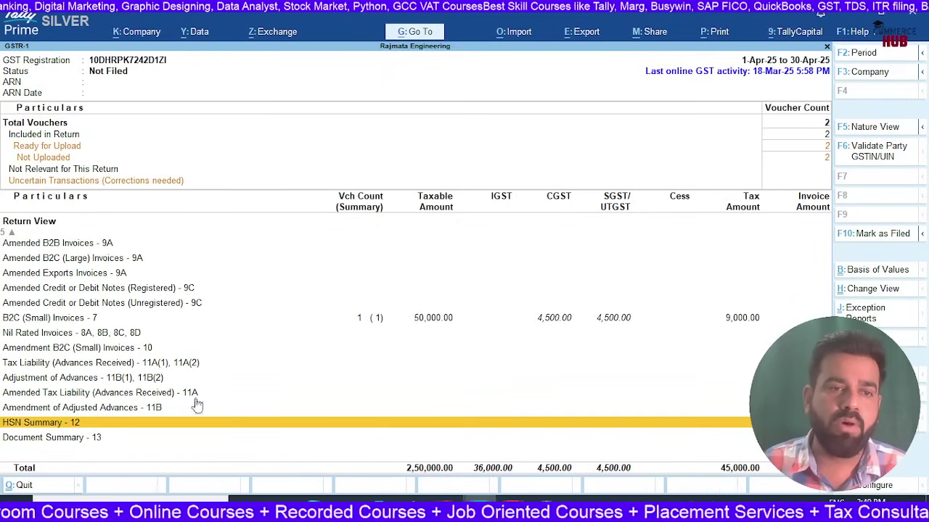
key("Return")
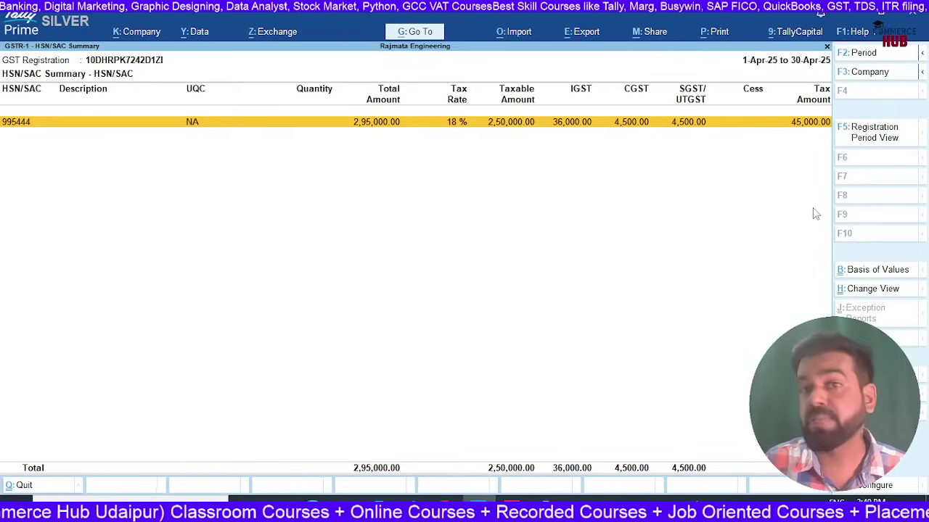
- Open the company's GST Rate and Other Details by enabling Set/Alter Company GST Rate and Other Details in the company features
key("F11")
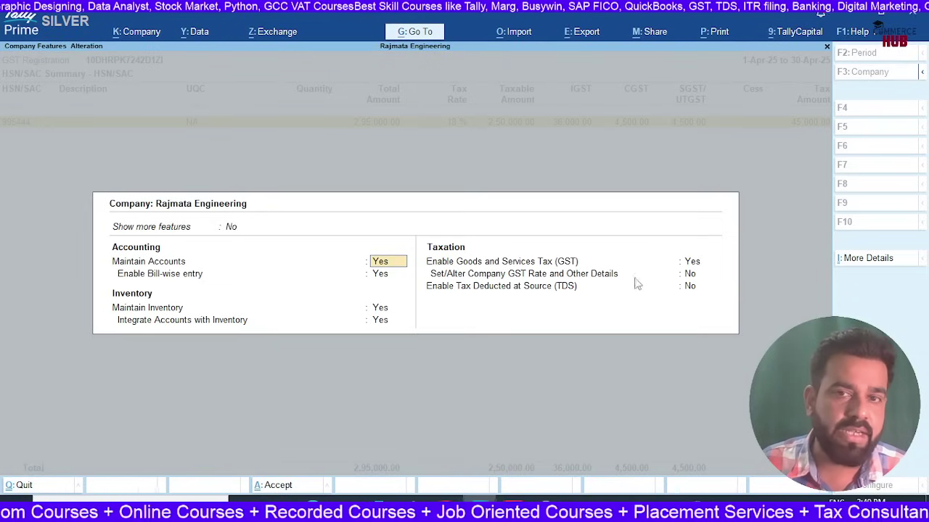
left_click(689, 274)
key("y")
key("Return")
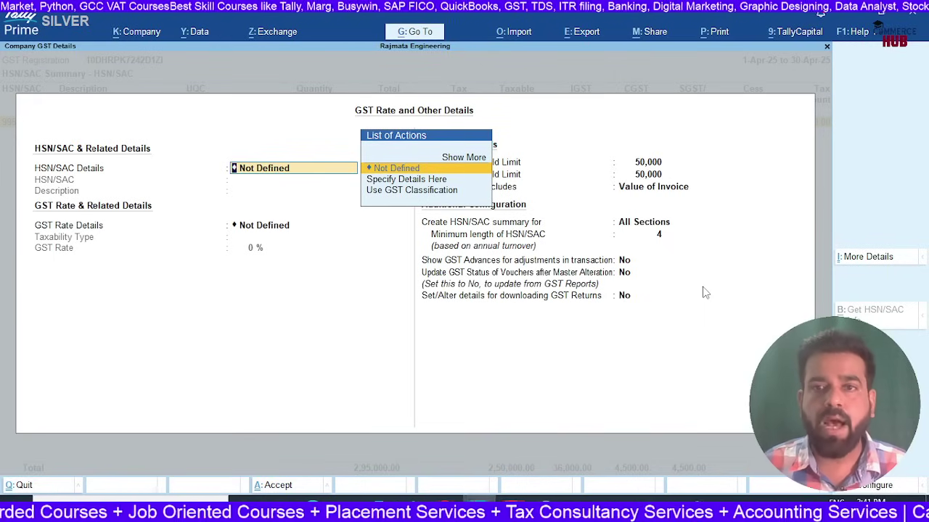
- Show the full list of additional company details and make the separate B2B & B2C HSN Summary applicable from 1-4-25
left_click(855, 260)
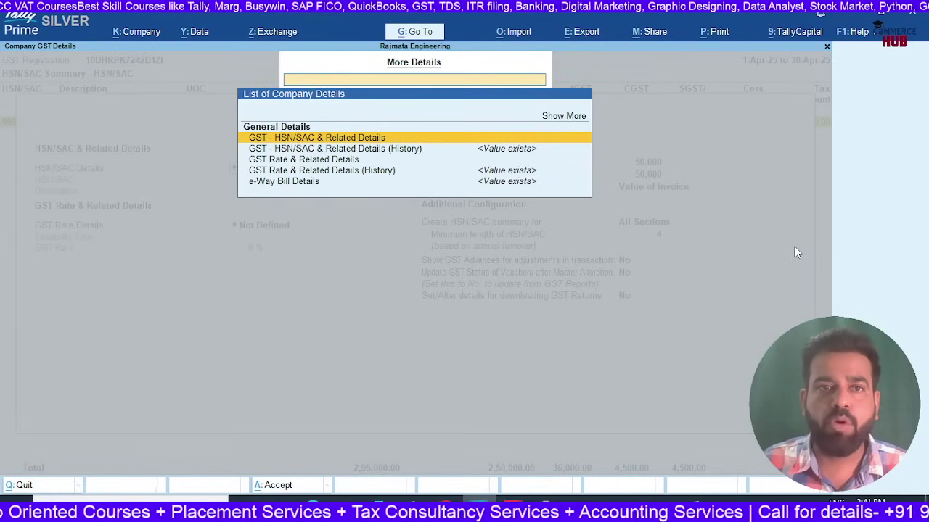
left_click(571, 117)
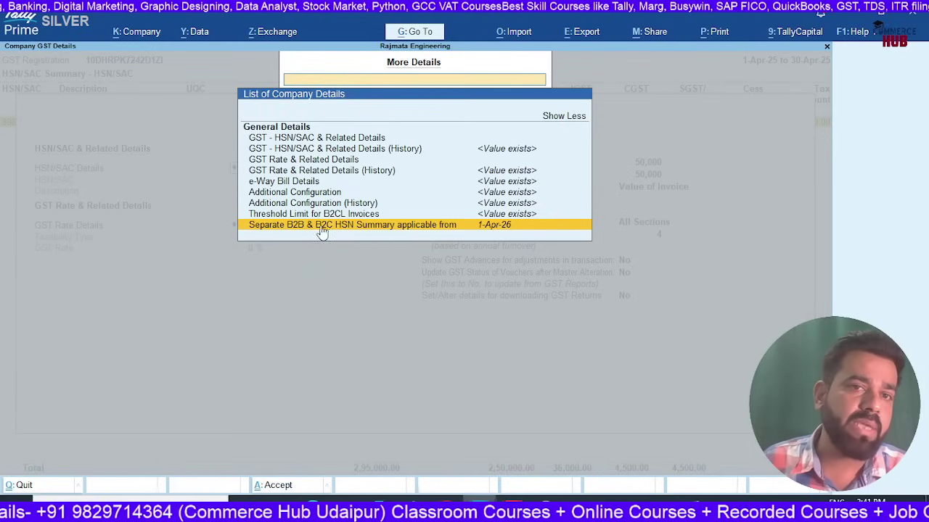
left_click(520, 225)
type("1")
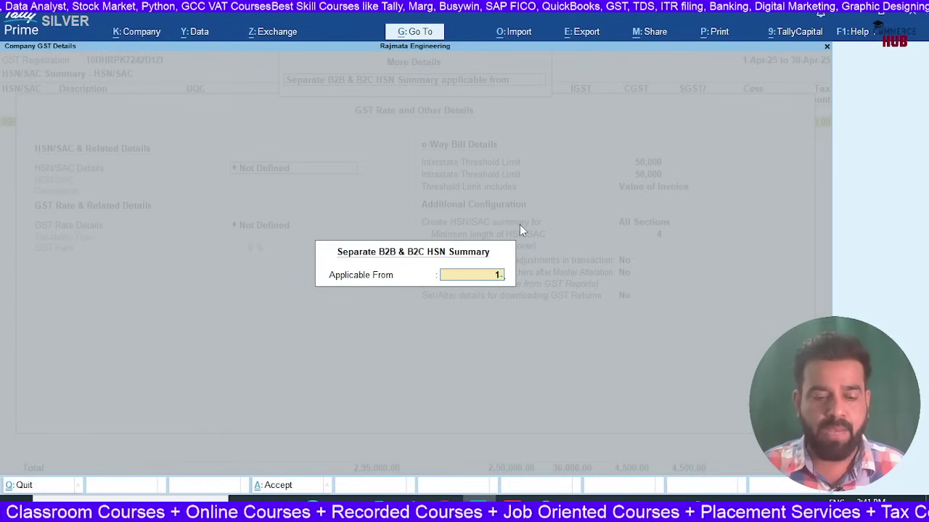
type("-4-25")
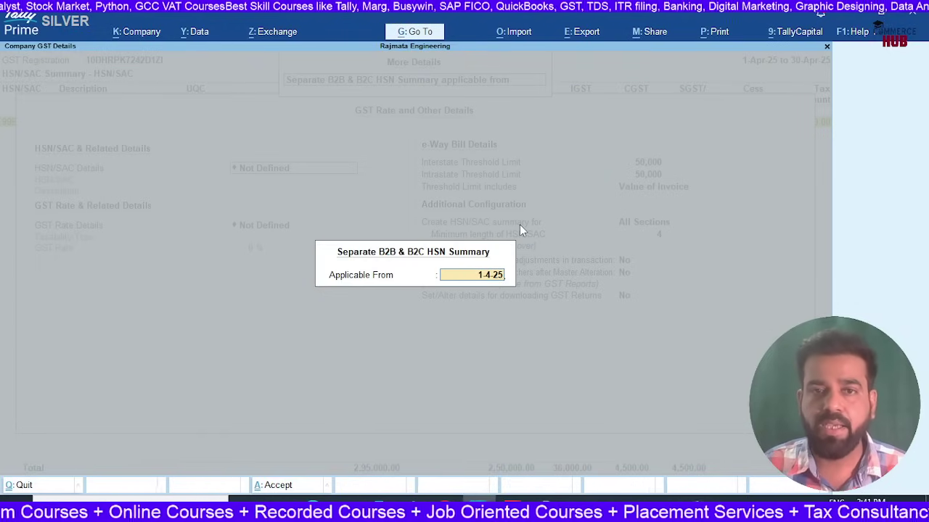
key("Return")
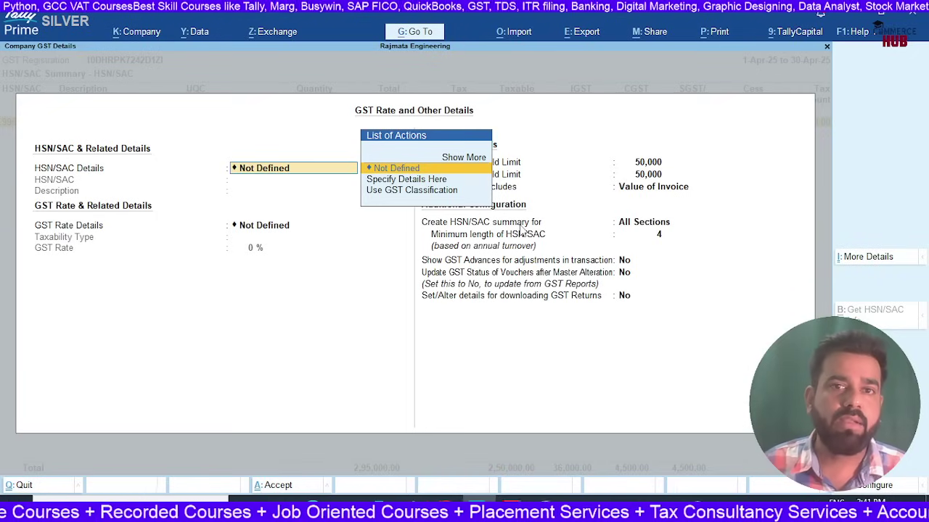
- Keep the HSN/SAC summary for All Sections and set the minimum HSN/SAC length to 6, effective from 1-4-25
key("Return")
key("Return")
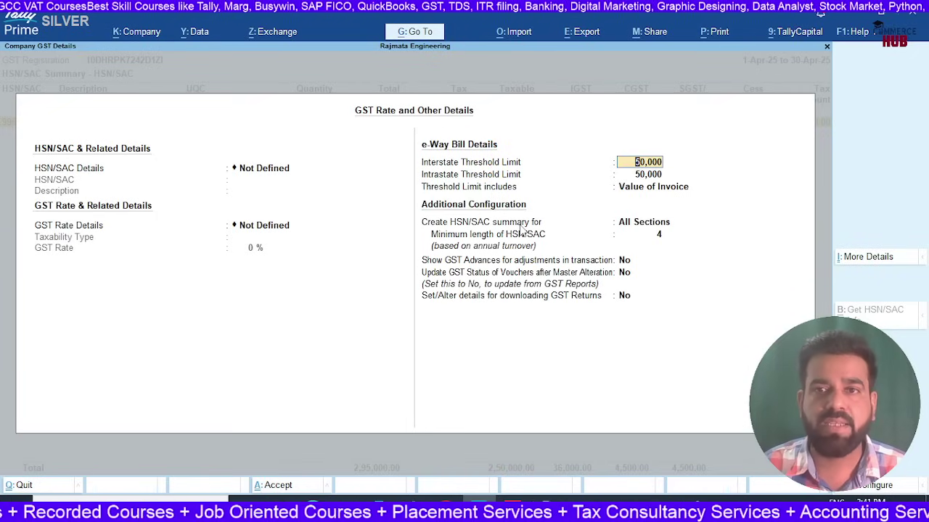
key("Return")
key("Return")
key("Return")
key("Return")
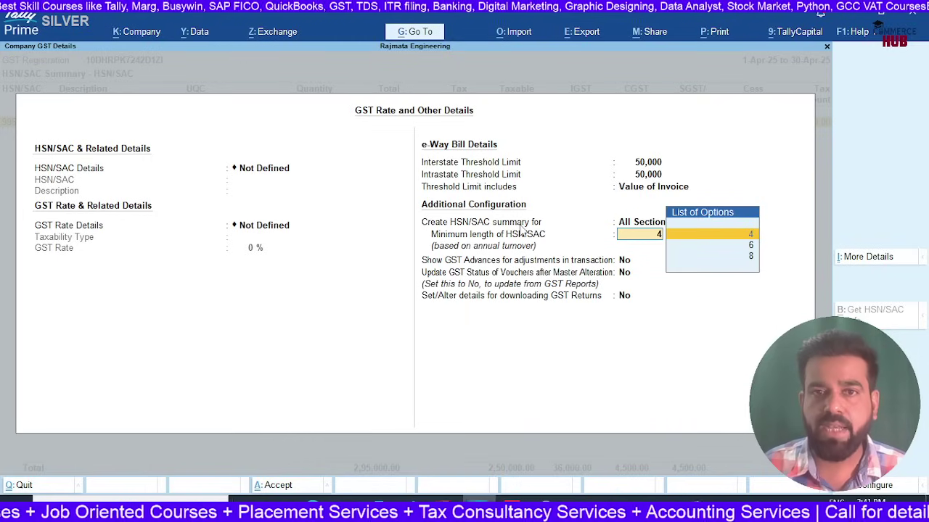
key("Up")
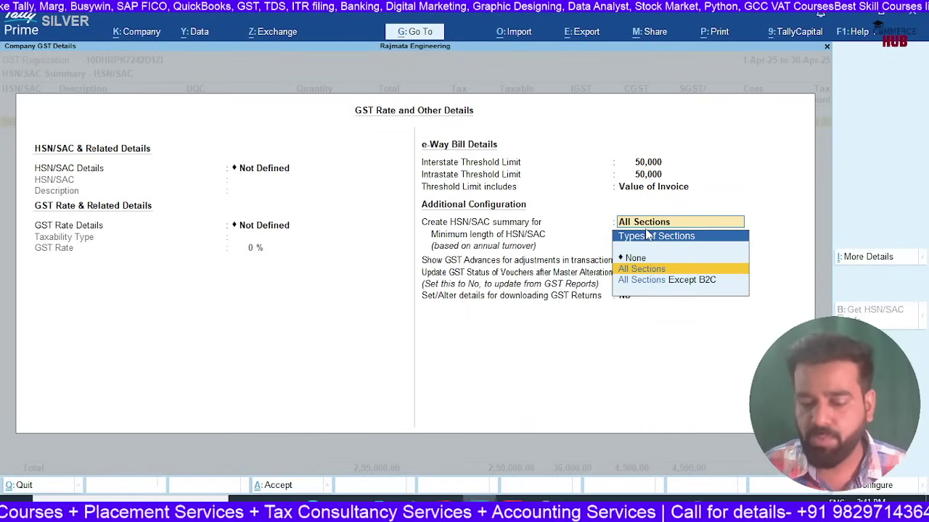
key("Return")
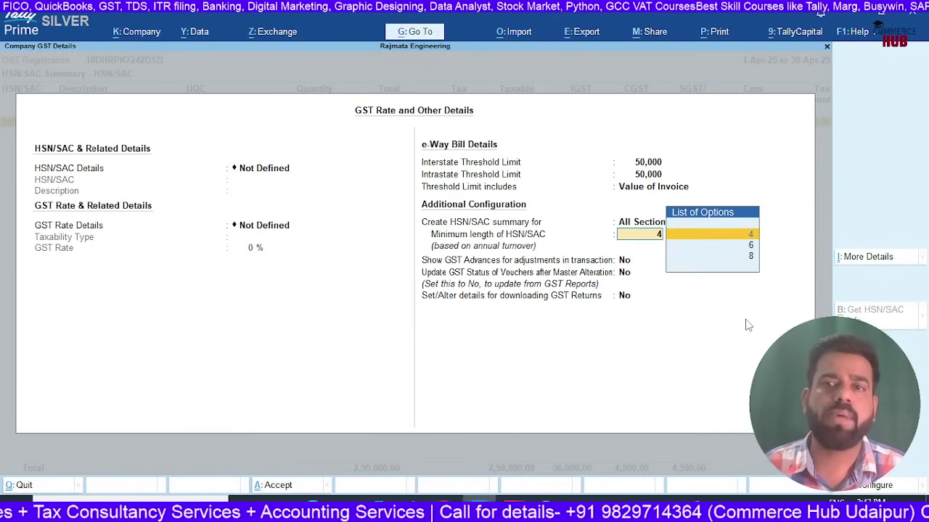
key("Down")
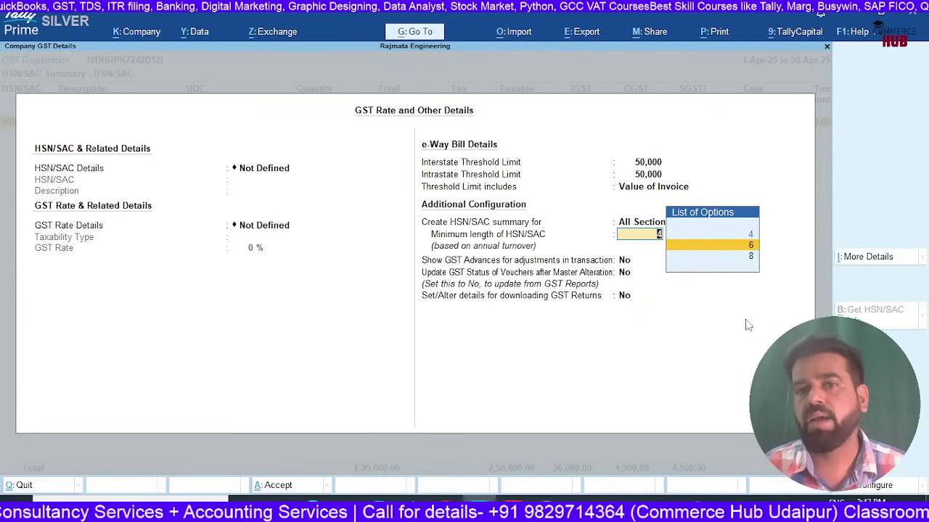
key("Down")
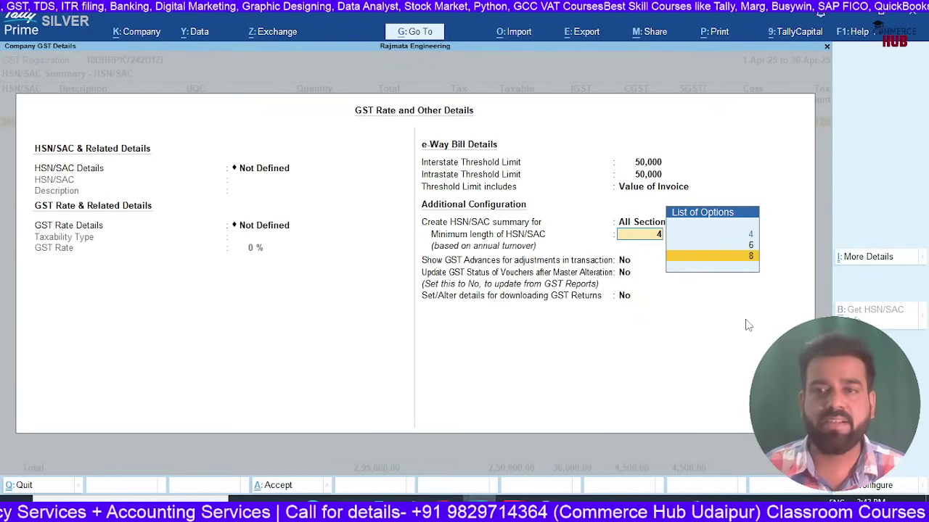
key("Up")
key("ctrl+a")
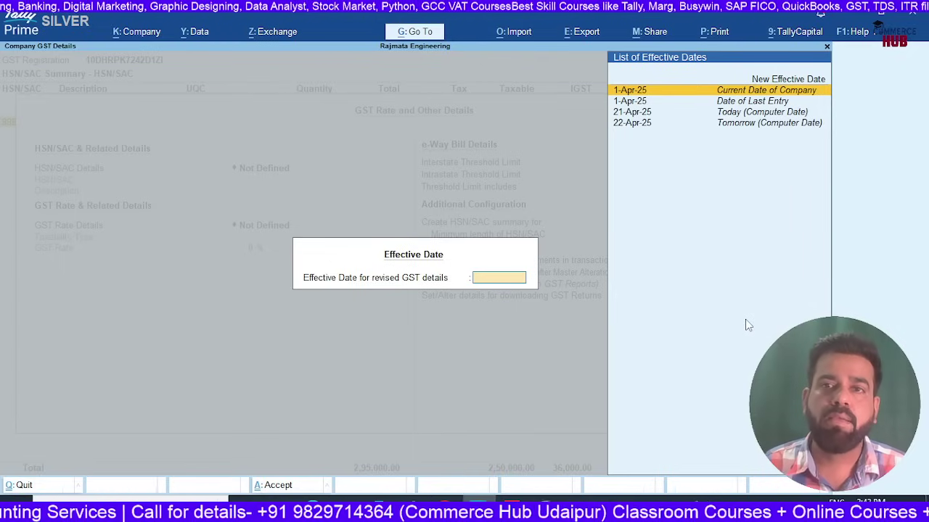
type("1-4-25")
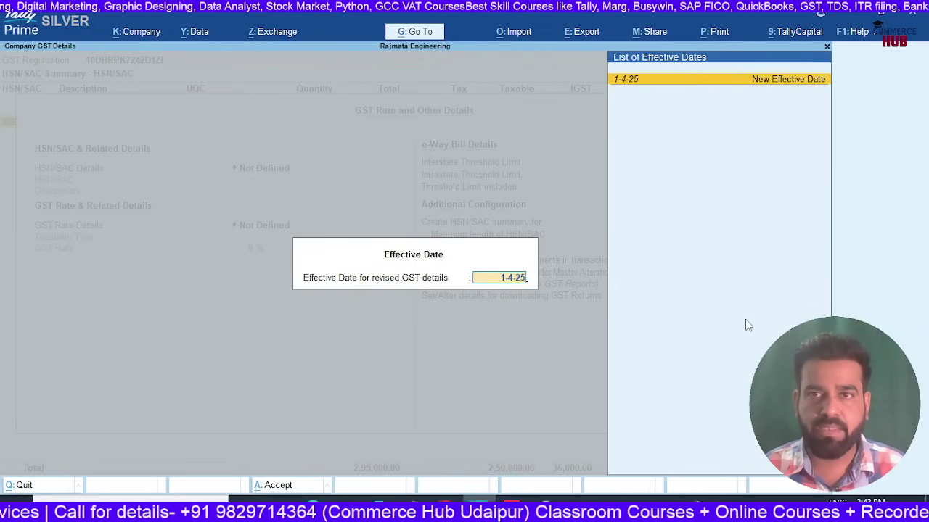
key("Return")
key("Return")
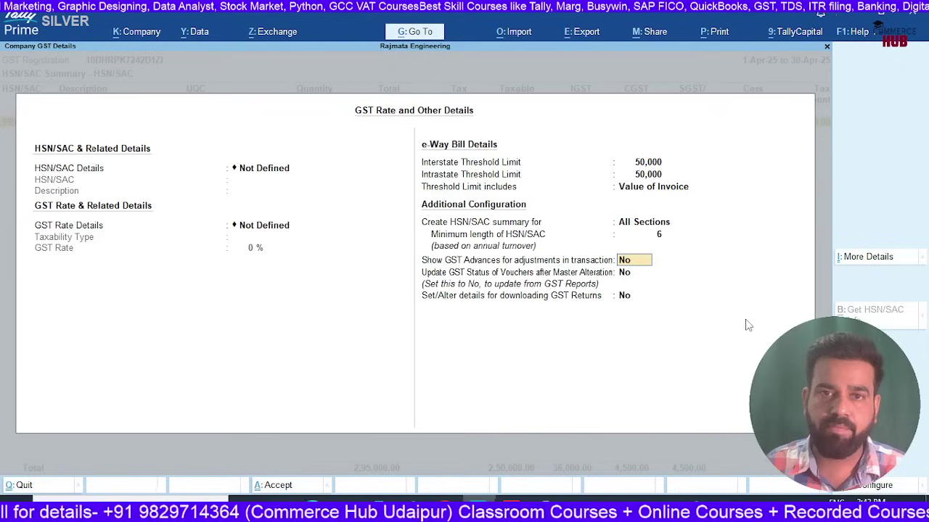
- Save the GST details and company features, and agree to update the vouchers' GST status for the HSN/SAC summary
key("ctrl+a")
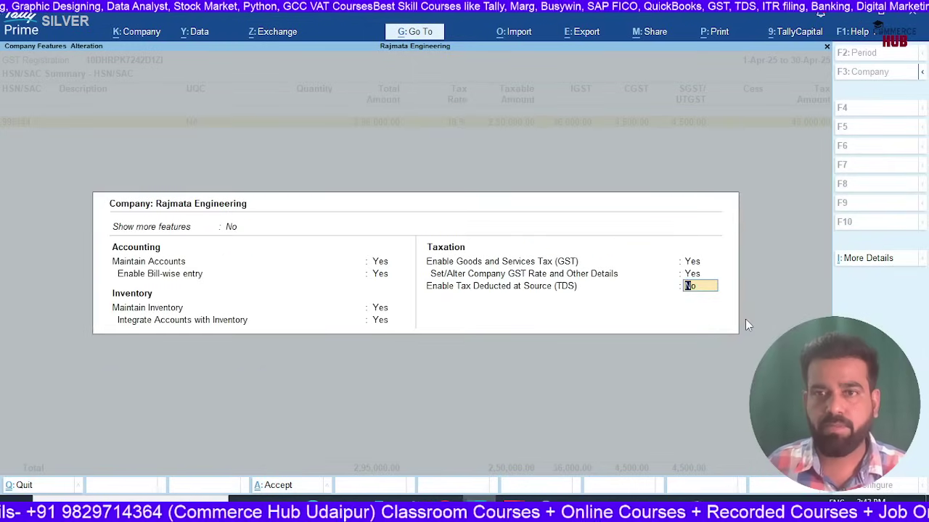
key("ctrl+a")
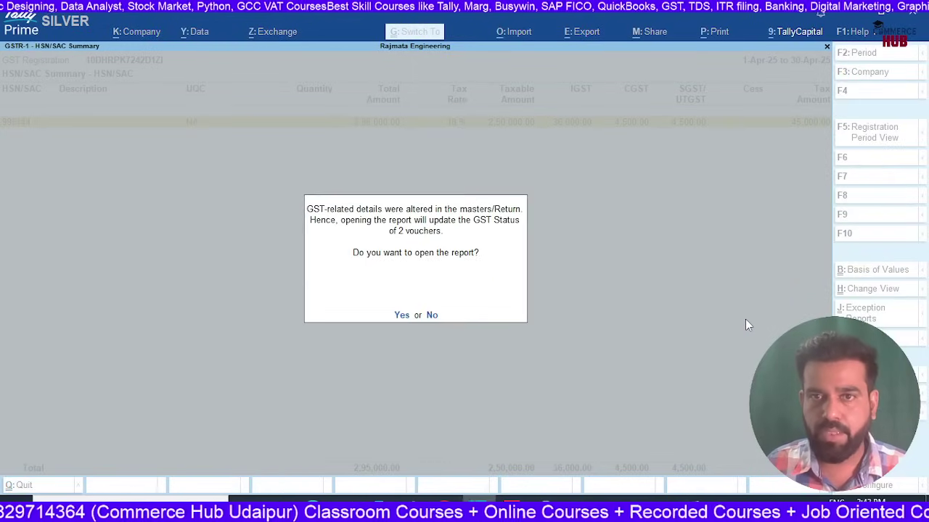
key("Return")
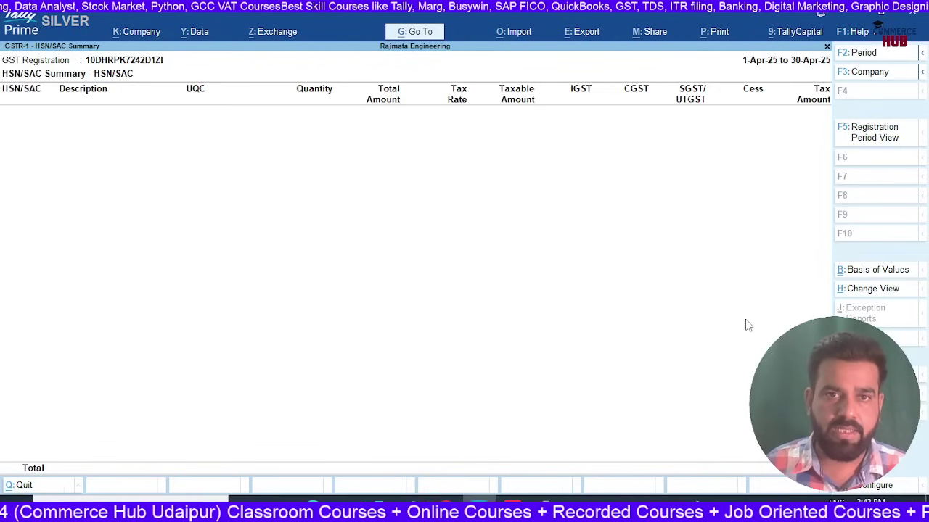
- Close and reopen the GSTR-1 return, and set its period from 1-4-2025 to 30-4-25
key("Escape")
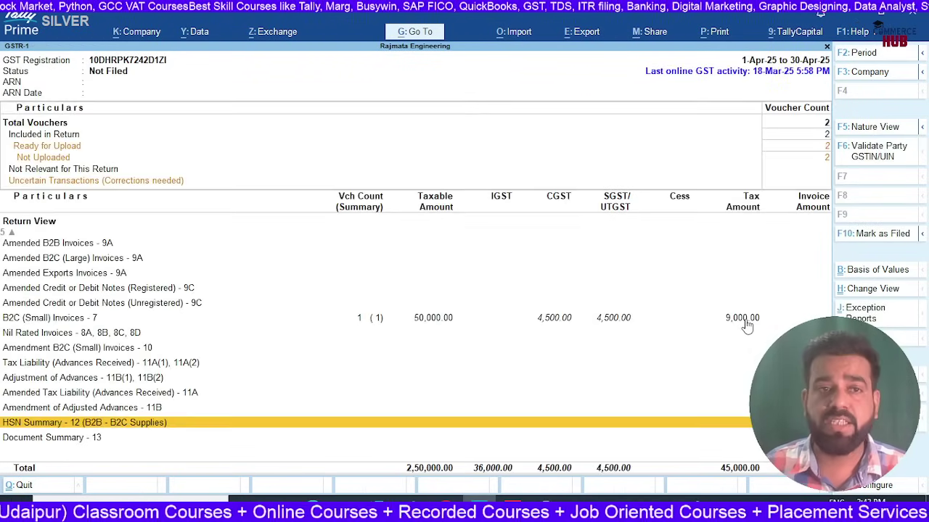
key("Escape")
key("Return")
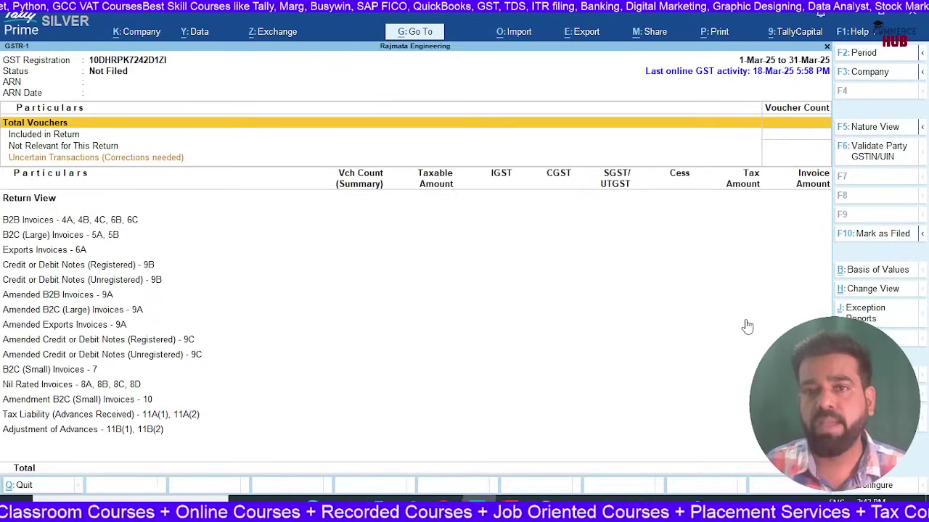
key("F2")
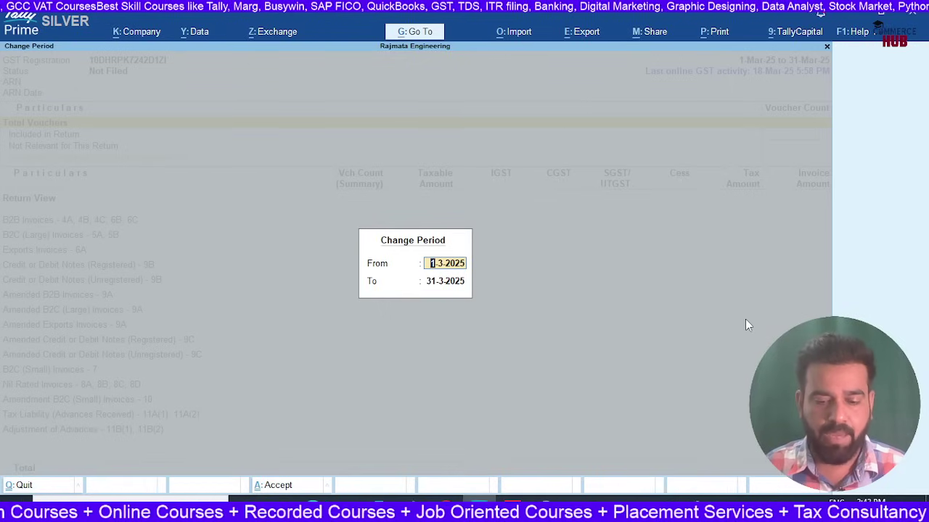
type("1-4")
key("Return")
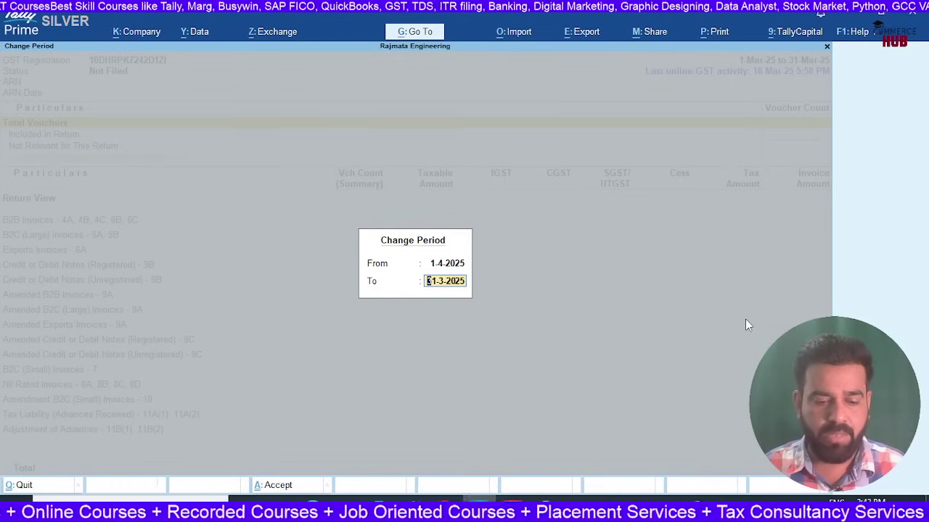
type("30-4-25")
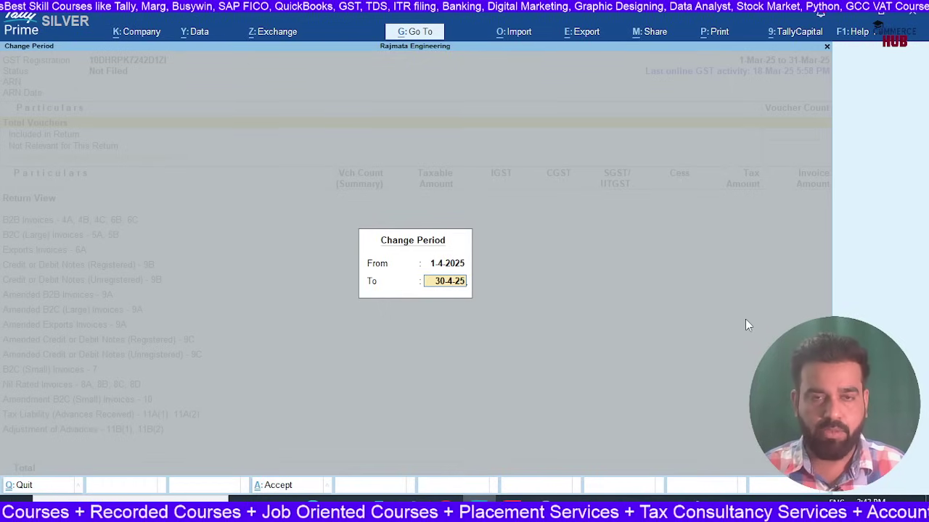
key("Return")
- Open the HSN/SAC Summary with separate B2B and B2C supplies from the April 2025 GSTR-1 return view
key("Down")
key("Down")
key("Down")
key("Down")
key("Down")
key("Down")
key("Down")
key("Down")
key("Down")
key("Down")
key("Down")
key("Down")
key("Down")
key("Down")
key("Down")
key("Down")
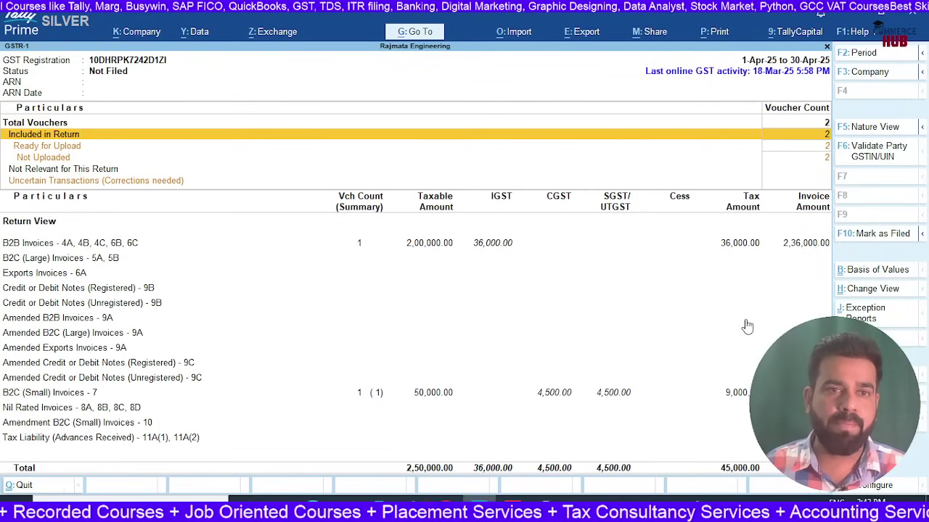
key("Down")
key("Down")
key("Down")
key("Down")
key("Down")
key("Down")
key("Down")
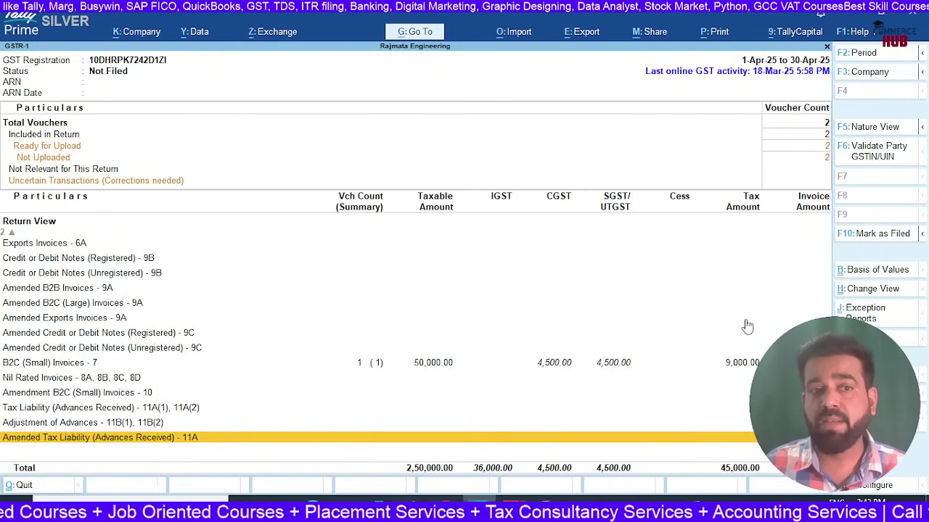
key("Return")
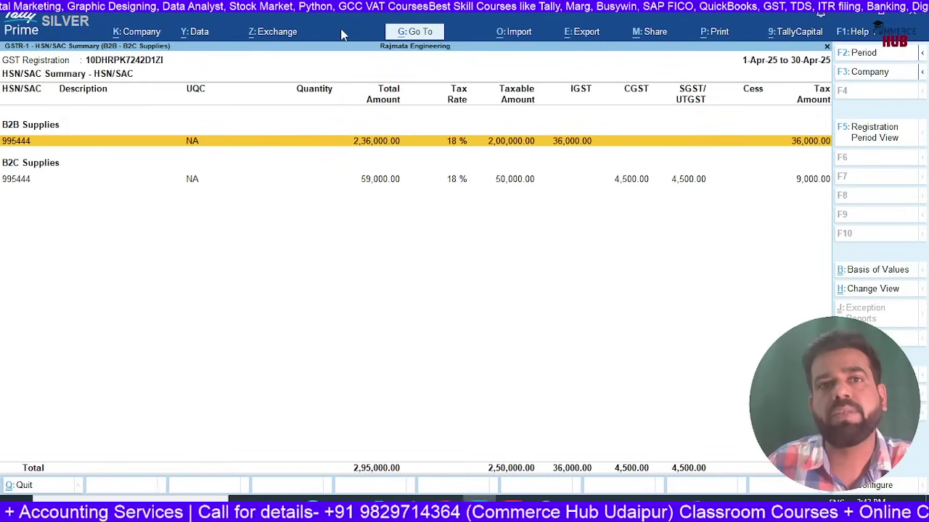
- Look up Upload GST Returns among all the GST exchange options, and return to the HSN/SAC Summary without uploading
left_click(272, 32)
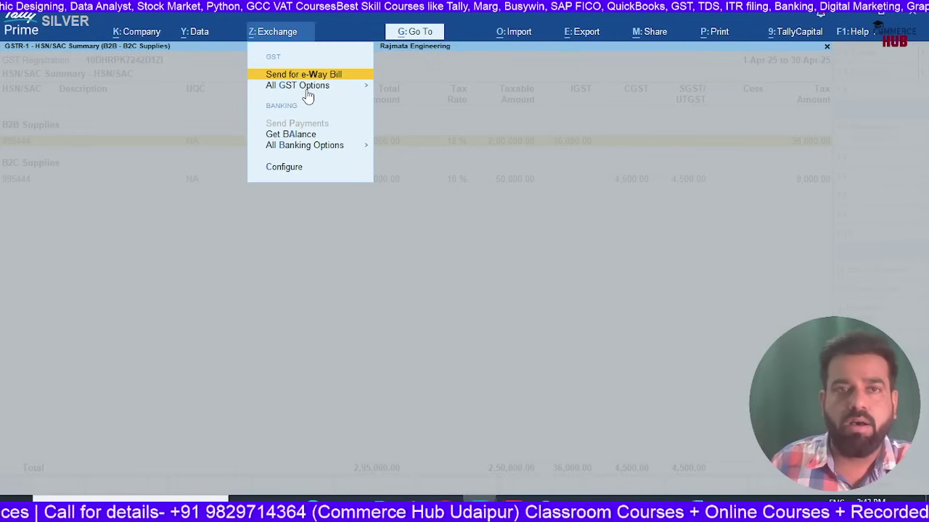
left_click(308, 89)
key("Down")
key("Down")
key("Down")
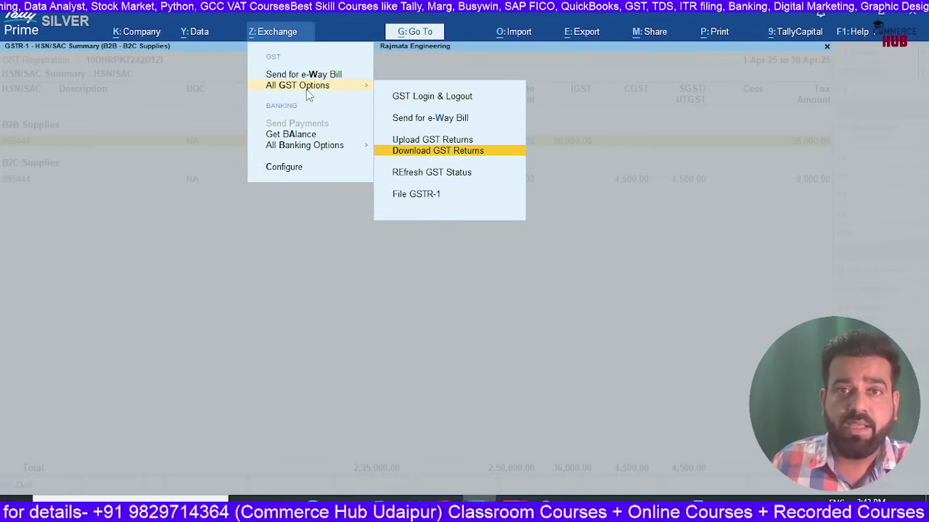
key("Up")
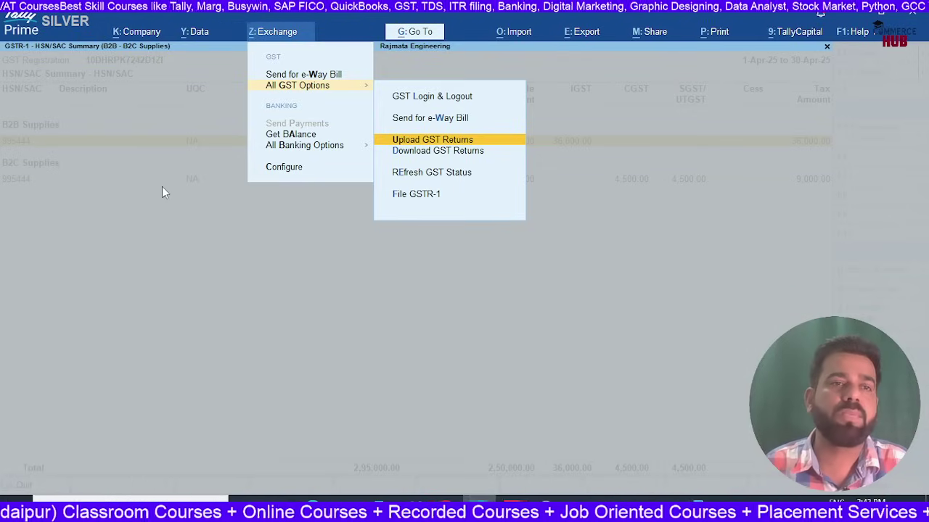
key("Escape")
key("Escape")
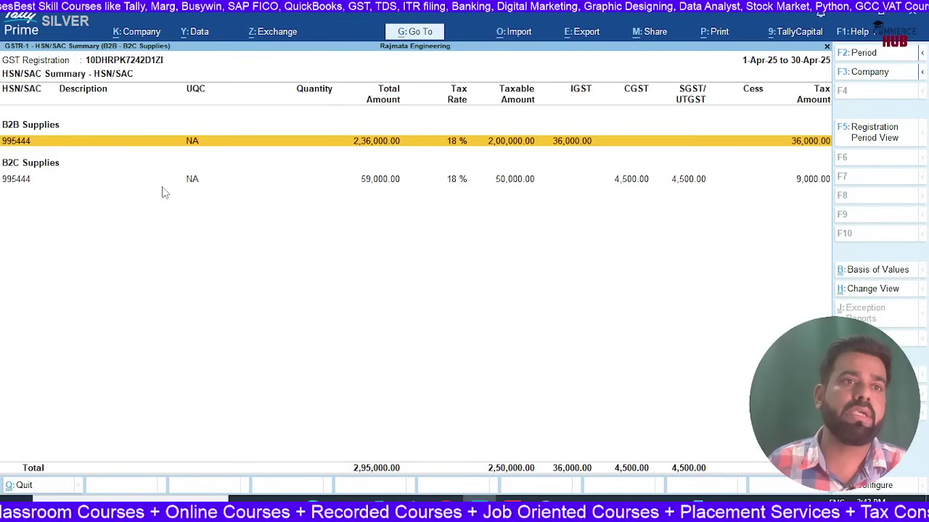